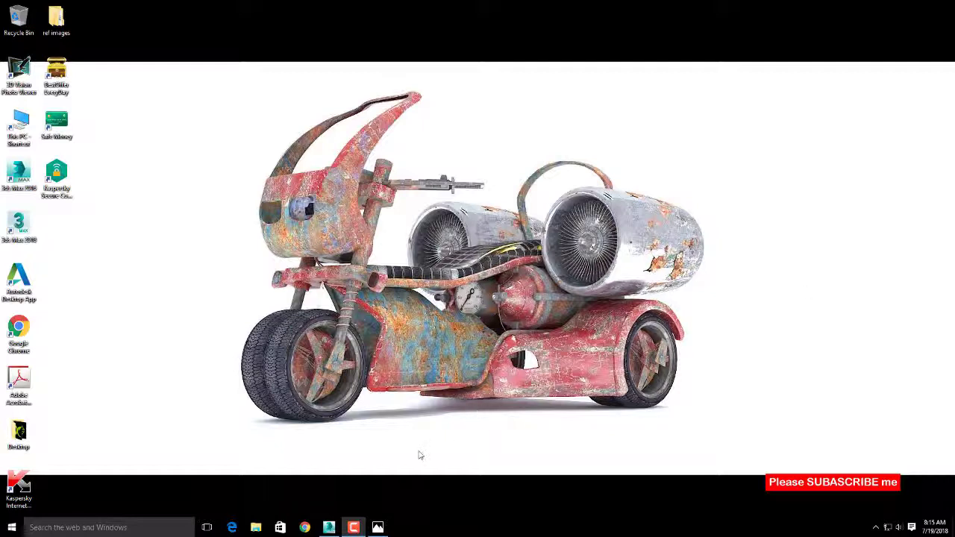
# Look at the lamp reference image in Photos, and open the recent Lamp.max scene in 3ds Max.
pyautogui.click(382, 522)
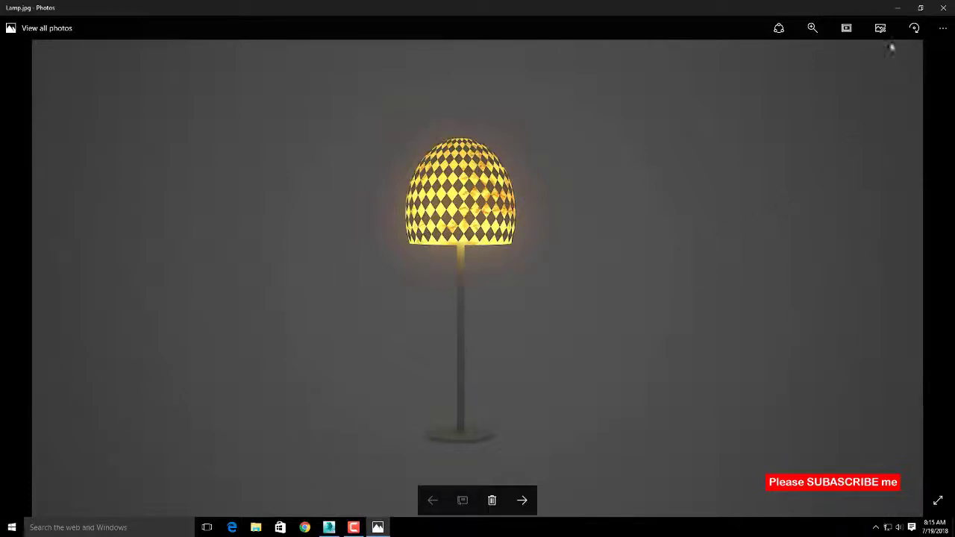
pyautogui.click(899, 8)
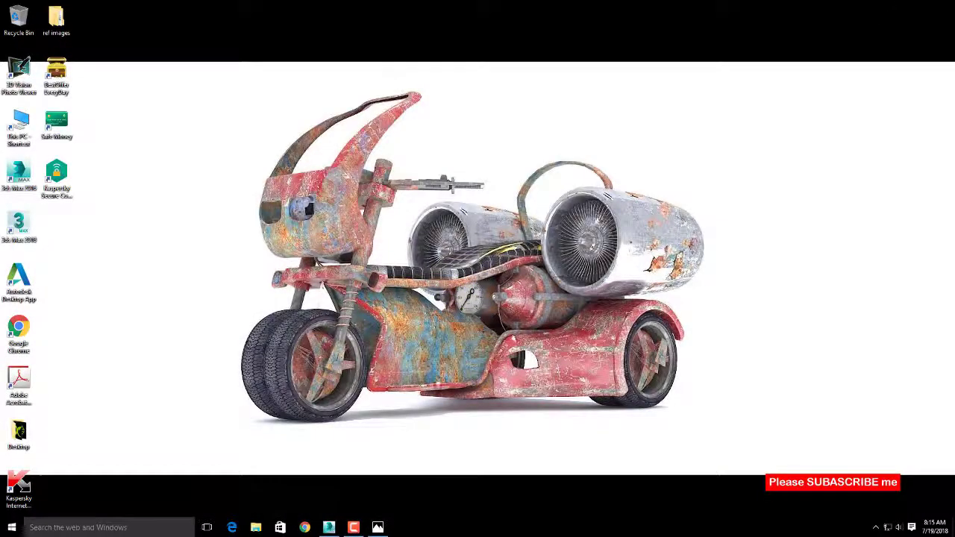
pyautogui.moveTo(330, 526)
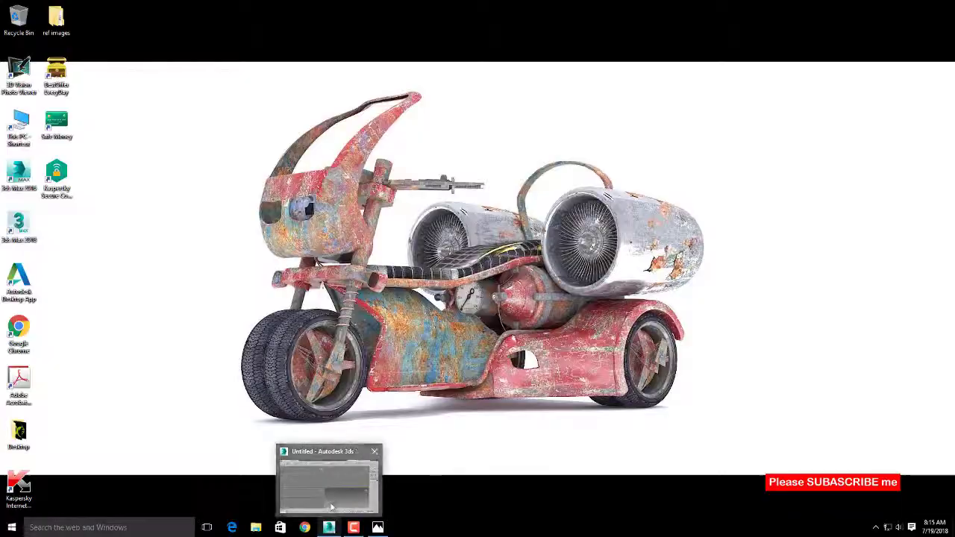
pyautogui.click(357, 464)
pyautogui.press('w')
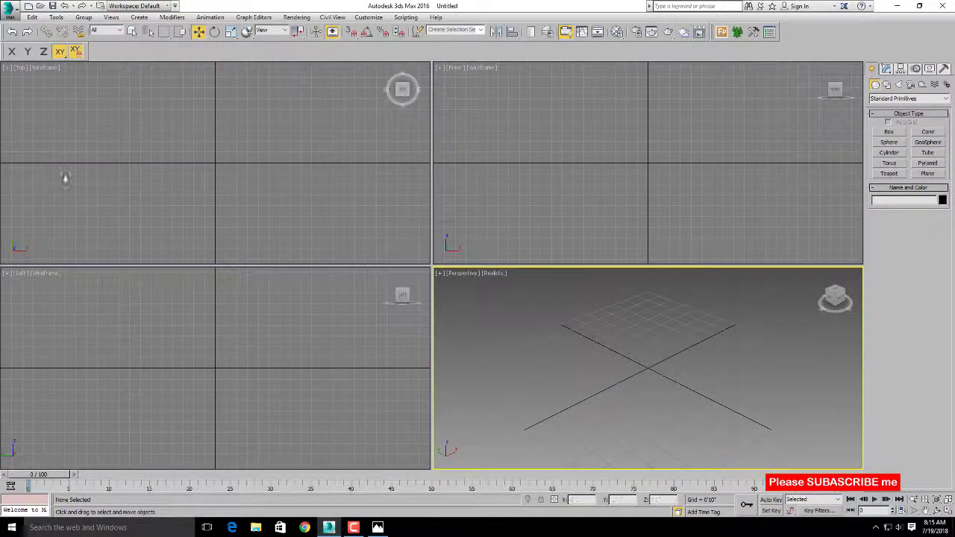
pyautogui.click(10, 9)
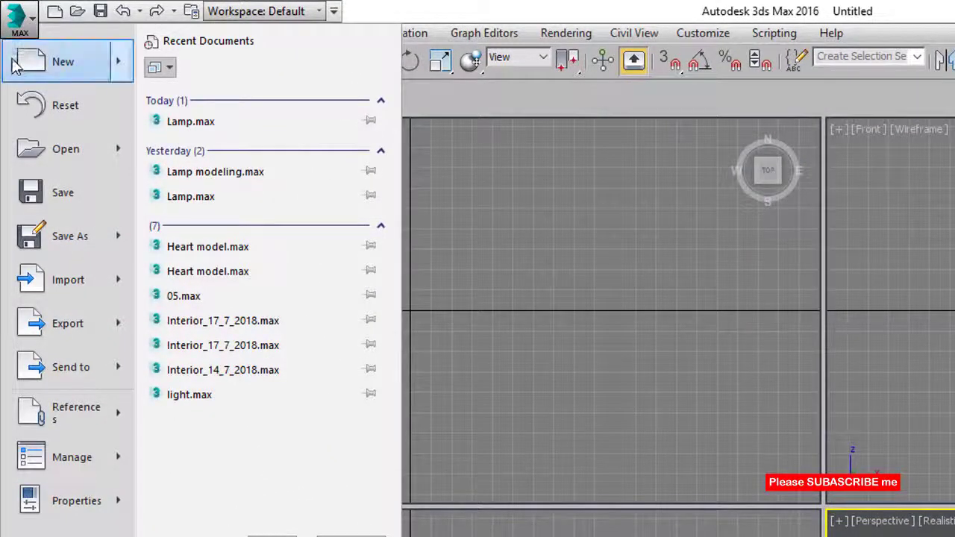
pyautogui.click(246, 125)
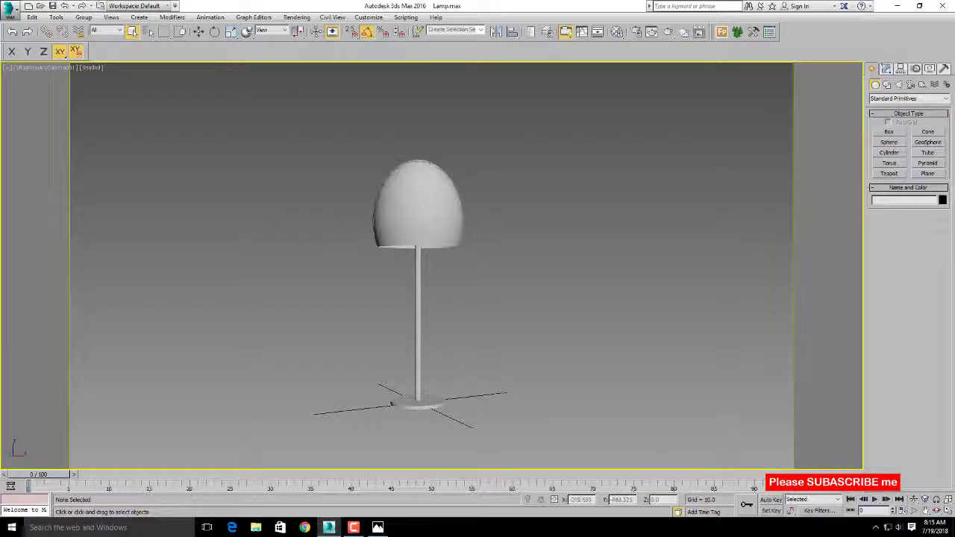
# Try moving the outer lamp shade away from the stand along the Y axis in the perspective view, and undo the move.
pyautogui.click(199, 32)
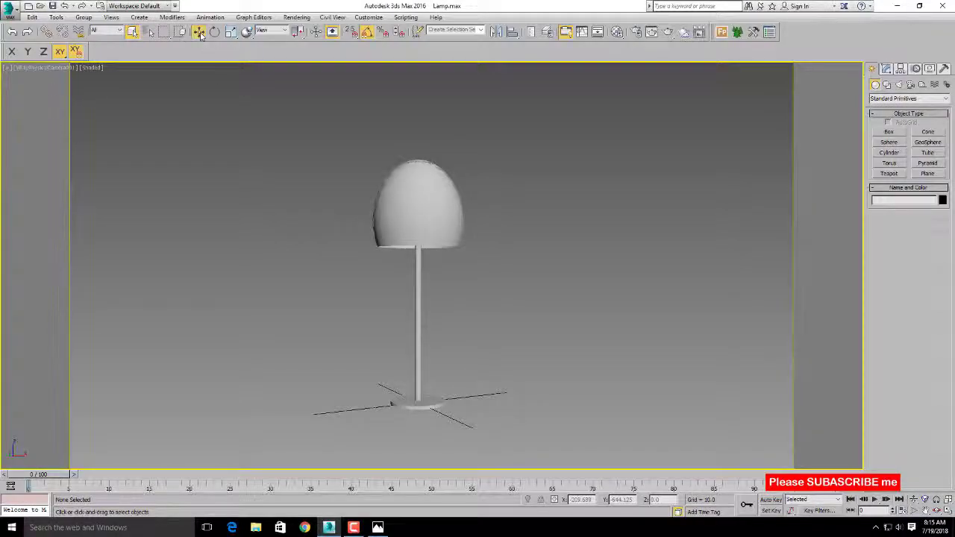
pyautogui.click(423, 210)
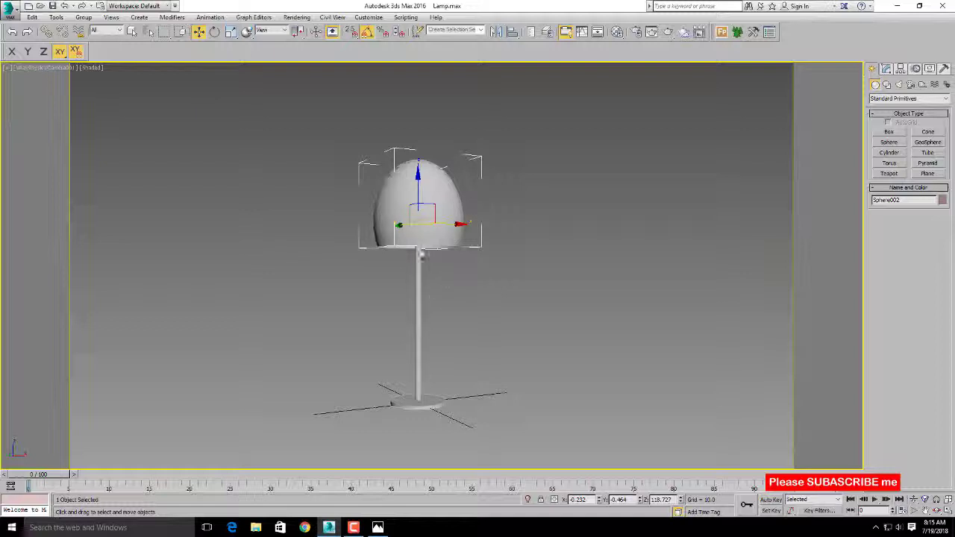
pyautogui.moveTo(422, 256); pyautogui.dragTo(430, 234, button='middle')
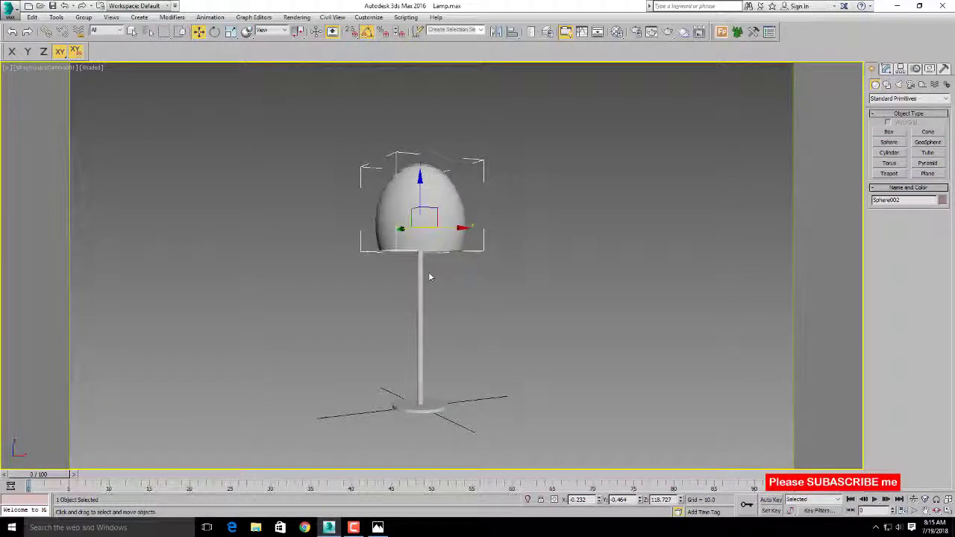
pyautogui.press('p')
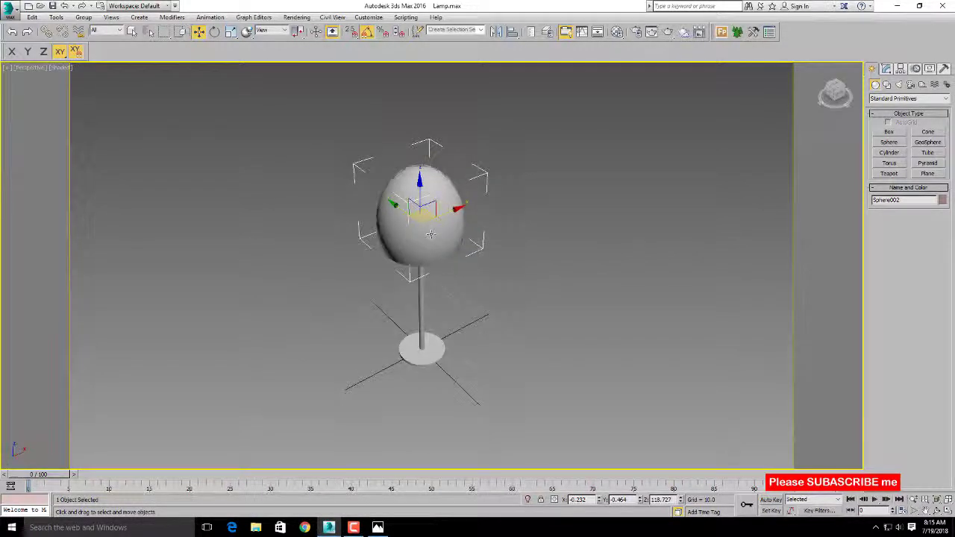
pyautogui.moveTo(395, 209)
pyautogui.keyDown('shift'); pyautogui.mouseDown()
pyautogui.moveTo(476, 257)
pyautogui.moveTo(481, 274)
pyautogui.mouseUp(); pyautogui.keyUp('shift')
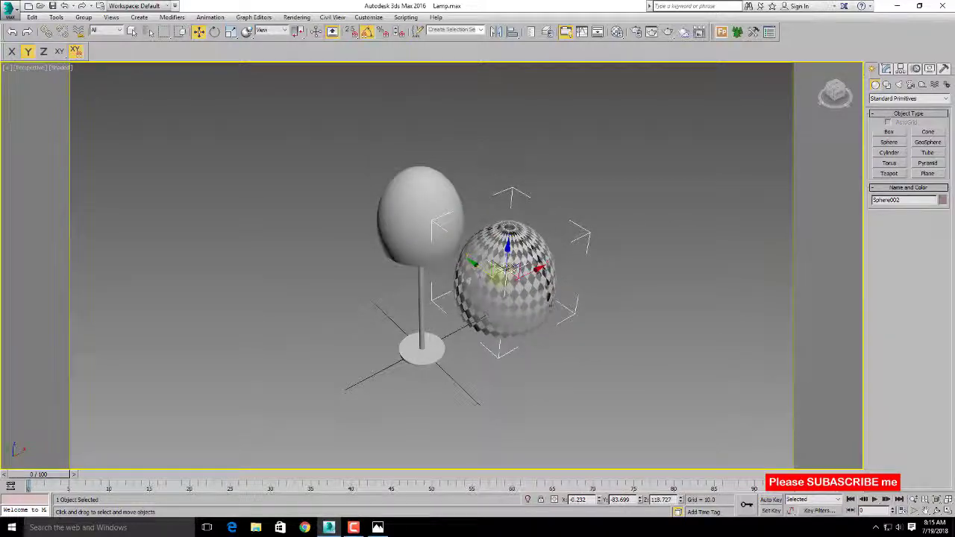
pyautogui.hotkey('ctrl', 'z')
# Select the inner lamp shade Sphere001 and isolate it in the perspective view.
pyautogui.keyDown('alt'); pyautogui.moveTo(476, 281); pyautogui.dragTo(365, 281, button='middle'); pyautogui.keyUp('alt')
pyautogui.scroll(4, 365, 280)
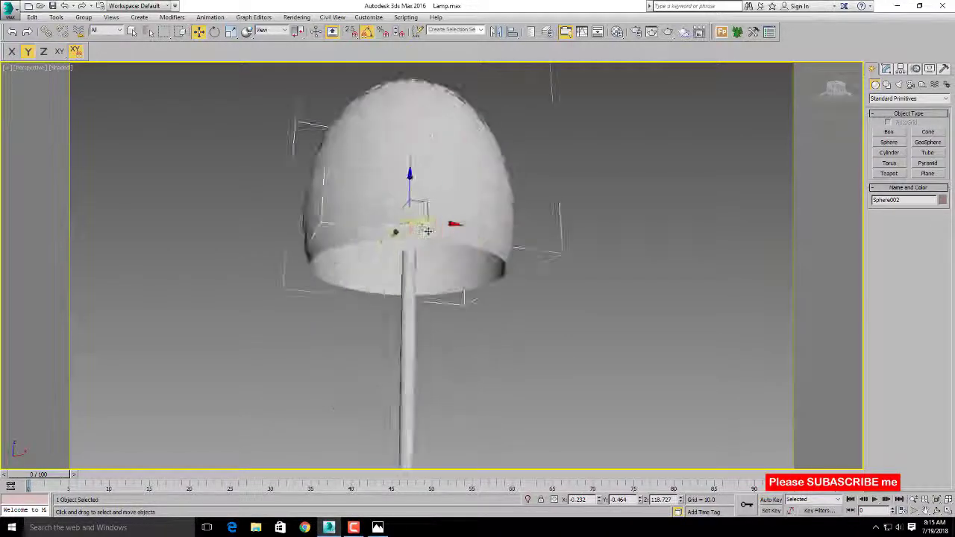
pyautogui.click(365, 280)
pyautogui.hotkey('alt', 'q')
pyautogui.keyDown('alt'); pyautogui.moveTo(425, 261); pyautogui.dragTo(445, 246, button='middle'); pyautogui.keyUp('alt')
pyautogui.scroll(-4, 437, 294)
pyautogui.scroll(-4, 433, 237)
pyautogui.scroll(4, 434, 236)
pyautogui.scroll(4, 445, 246)
pyautogui.keyDown('alt'); pyautogui.moveTo(478, 211); pyautogui.dragTo(469, 233, button='middle'); pyautogui.keyUp('alt')
pyautogui.moveTo(470, 232); pyautogui.dragTo(471, 245, button='middle')
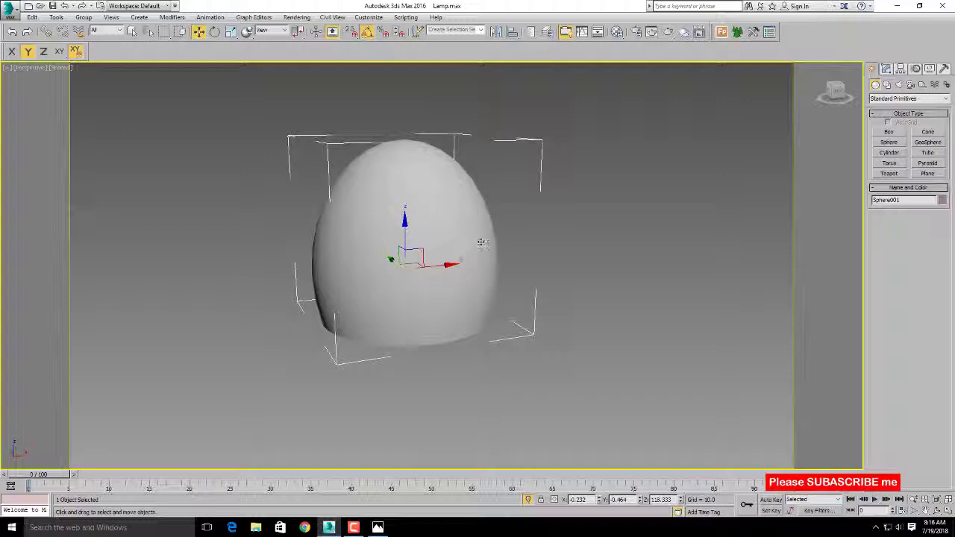
# Open the Material Editor and change the first material slot, 01 - Default, to a VRayMtl.
pyautogui.press('m')
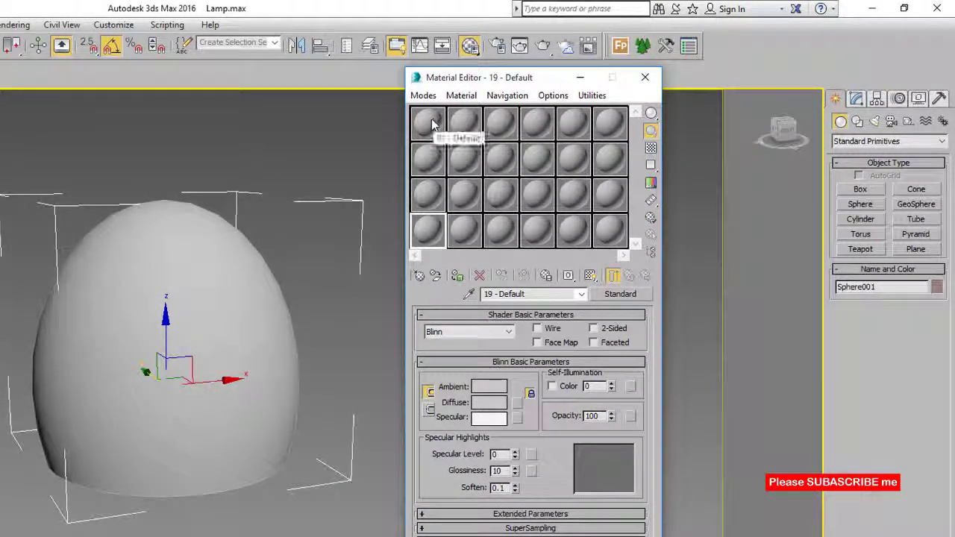
pyautogui.click(431, 122)
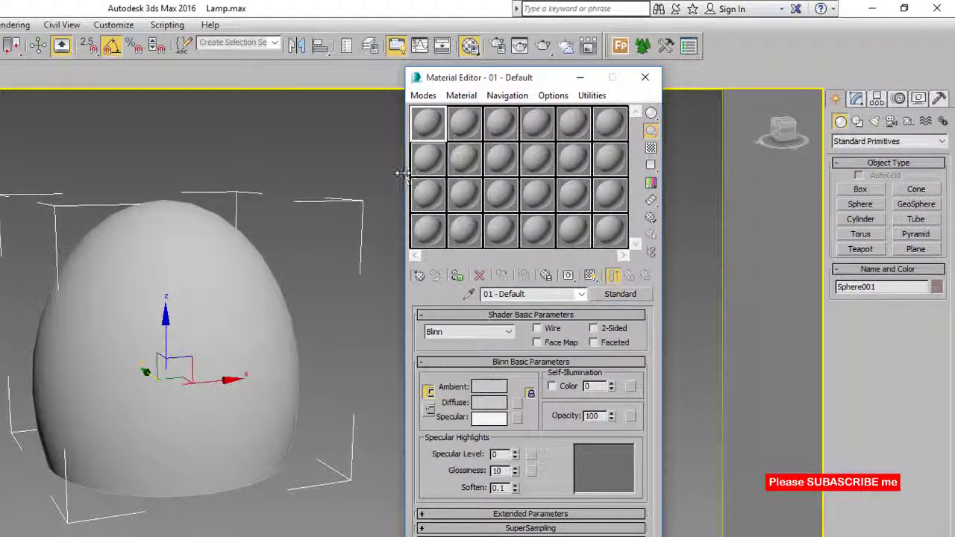
pyautogui.click(622, 292)
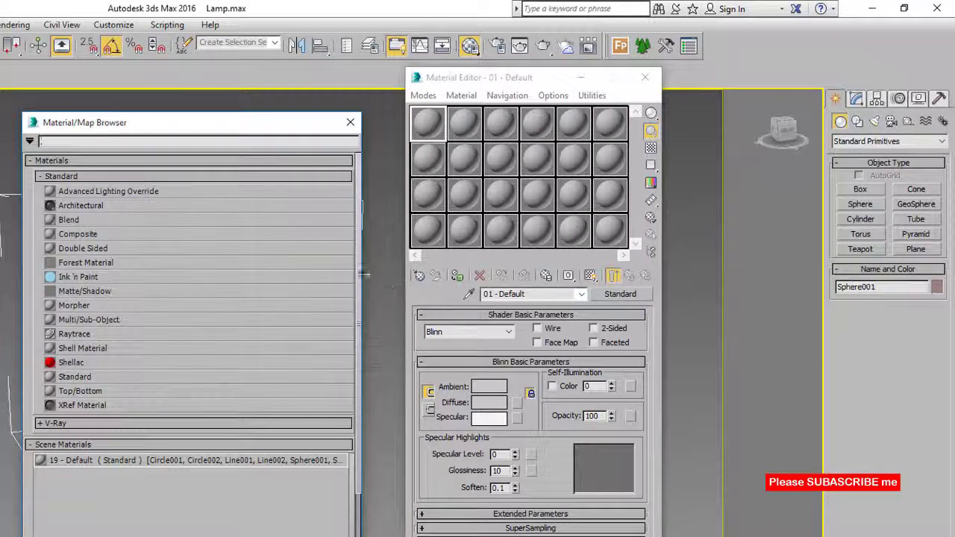
pyautogui.click(70, 422)
pyautogui.scroll(-2, 167, 407)
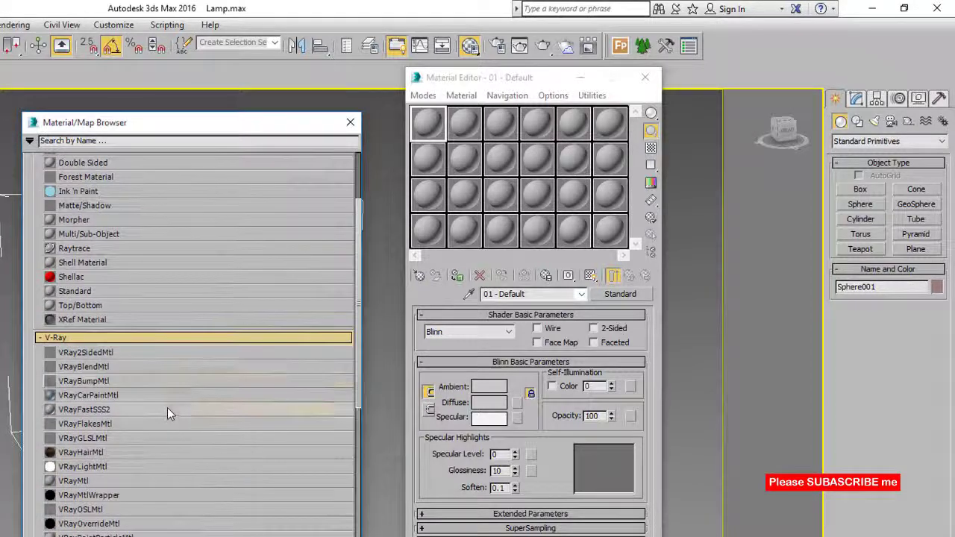
pyautogui.scroll(-1, 167, 407)
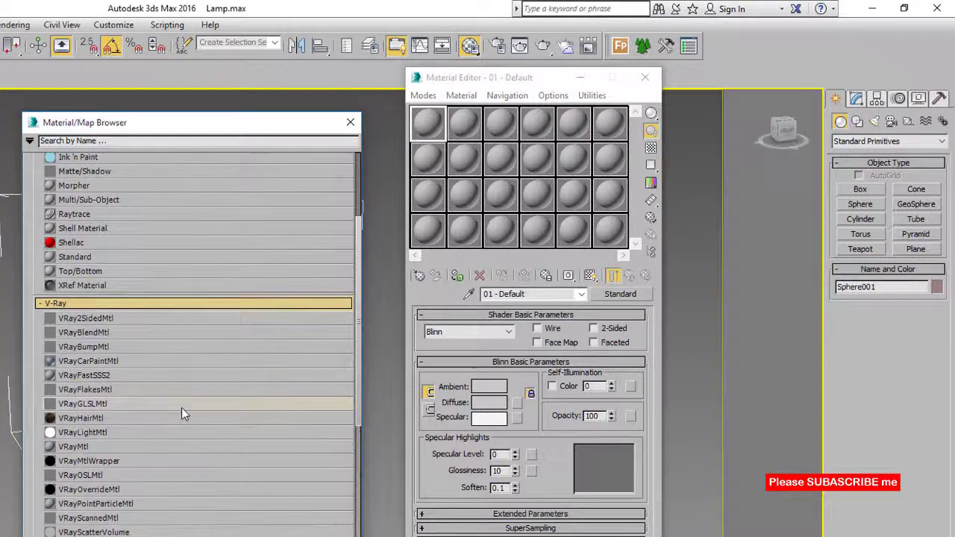
pyautogui.doubleClick(129, 446)
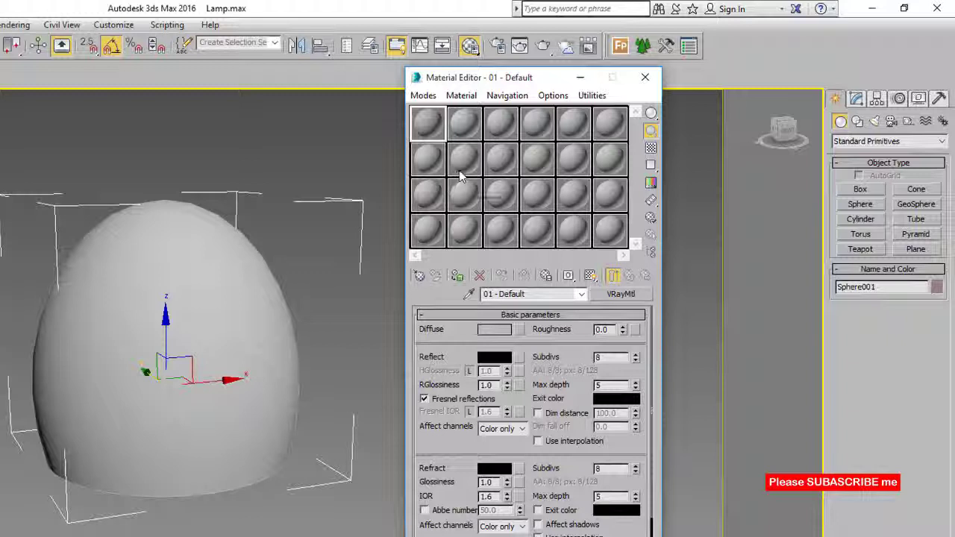
# Change the second material slot, 02 - Default, to a VRay2SidedMtl, discarding the old material.
pyautogui.click(464, 123)
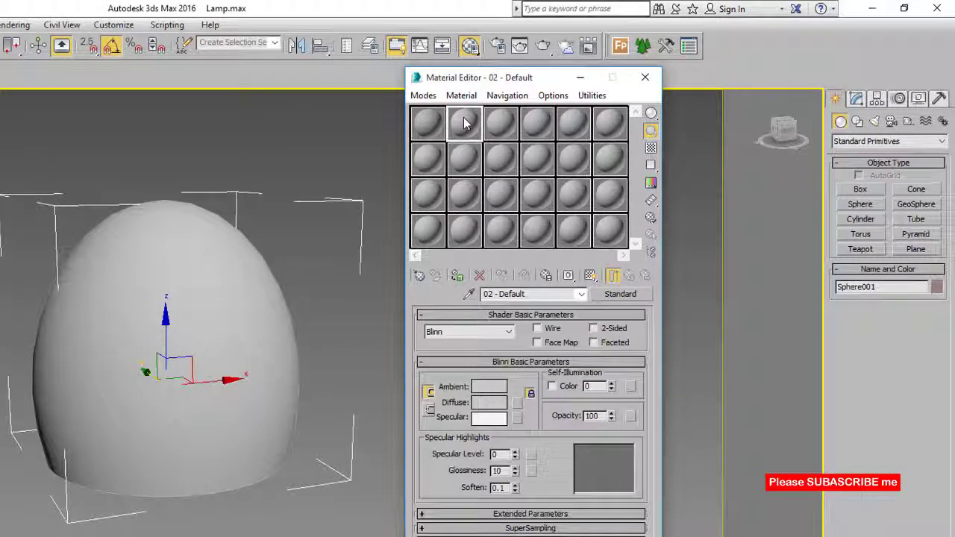
pyautogui.click(622, 293)
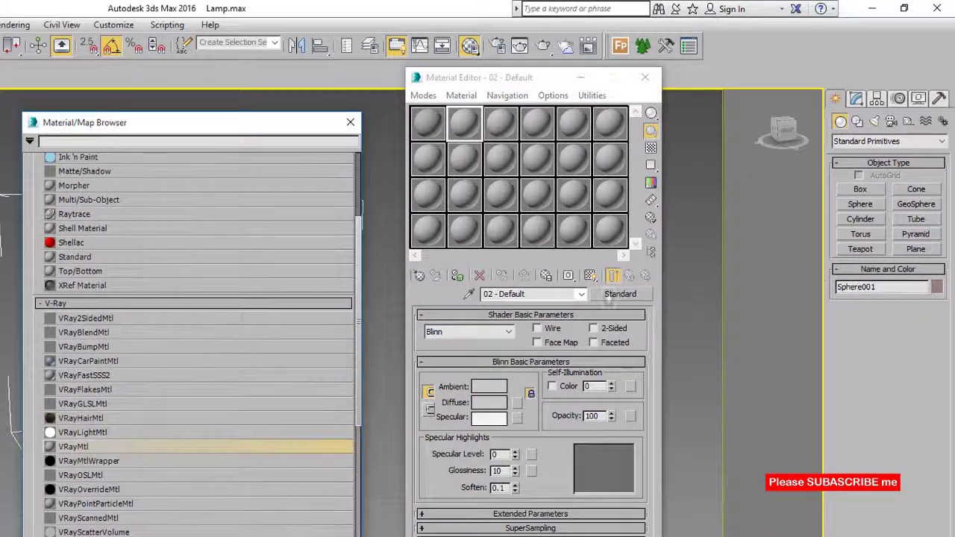
pyautogui.doubleClick(143, 319)
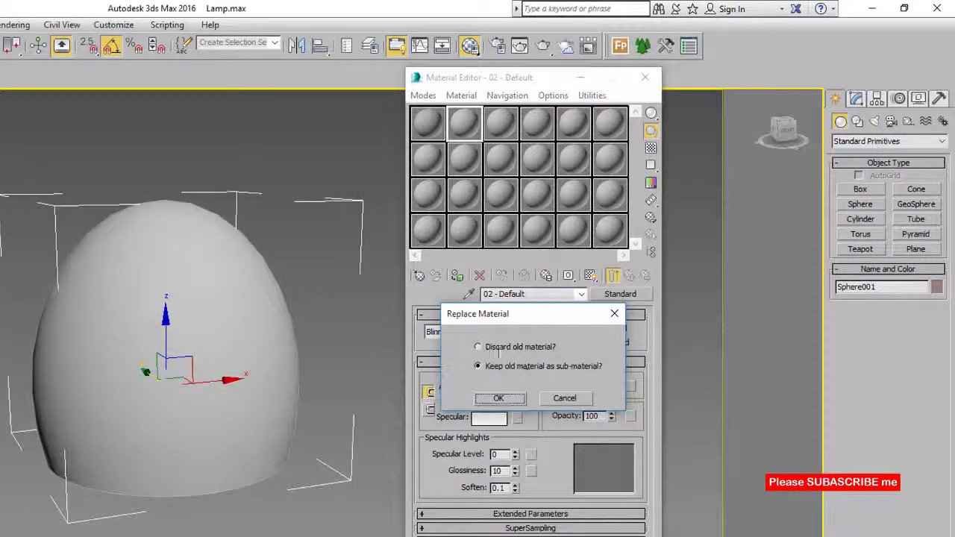
pyautogui.moveTo(505, 319); pyautogui.dragTo(337, 349)
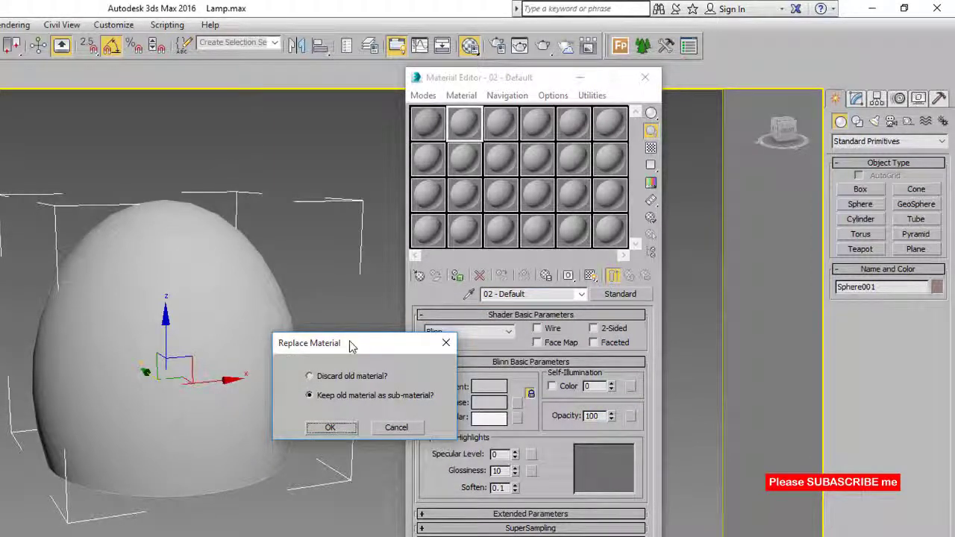
pyautogui.click(311, 376)
pyautogui.click(343, 431)
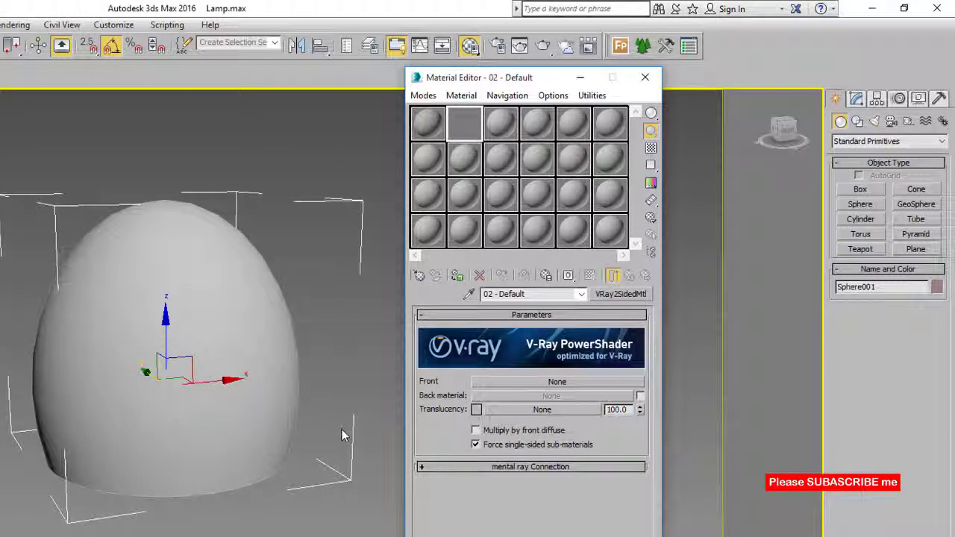
# Assign a VRayMtl as the front material of the VRay2SidedMtl.
pyautogui.moveTo(540, 88); pyautogui.dragTo(513, 84)
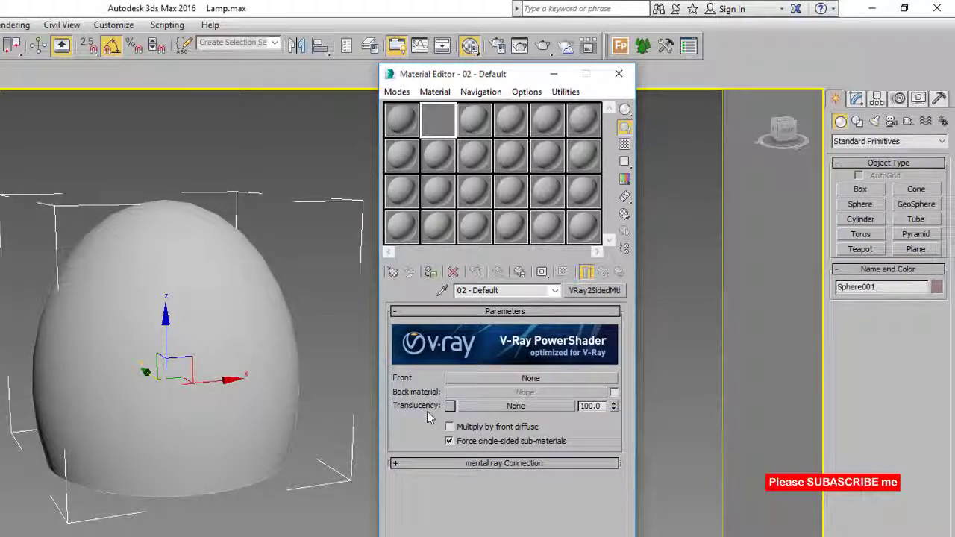
pyautogui.click(524, 379)
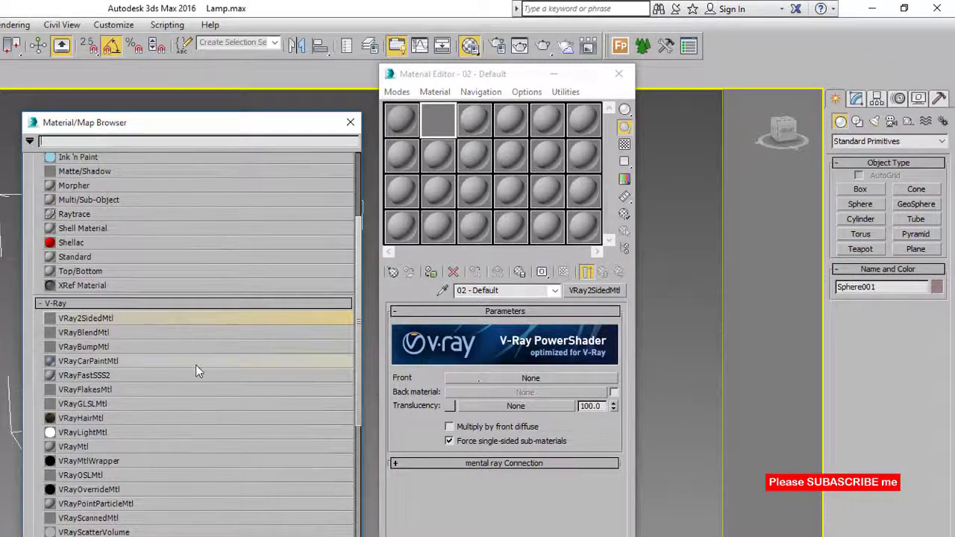
pyautogui.doubleClick(95, 446)
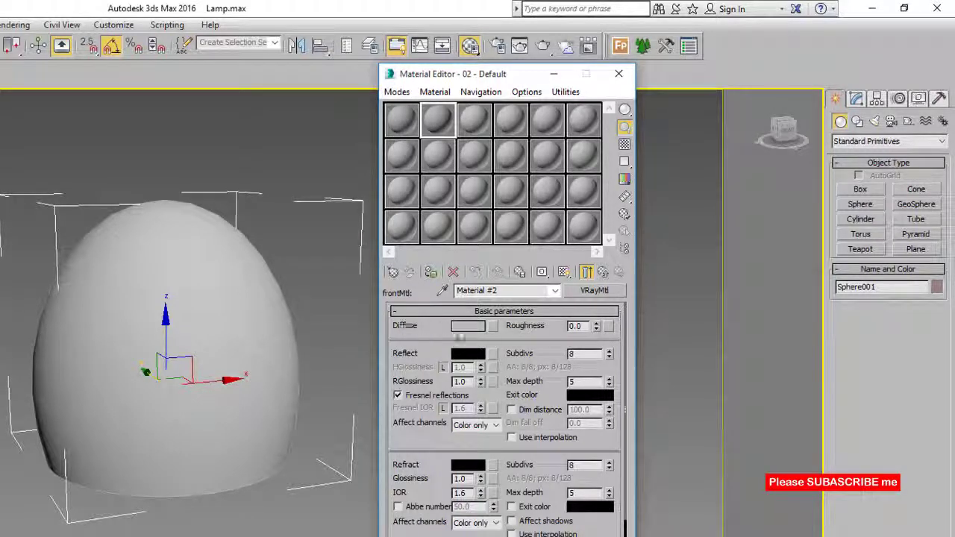
# Choose a Bitmap map for the diffuse channel of the front VRayMtl.
pyautogui.click(492, 328)
pyautogui.scroll(2, 198, 370)
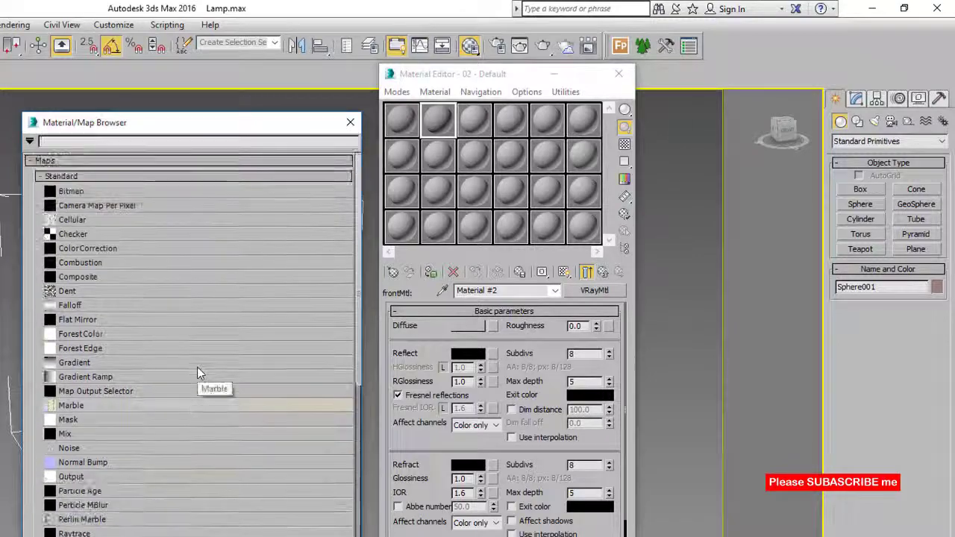
pyautogui.doubleClick(113, 196)
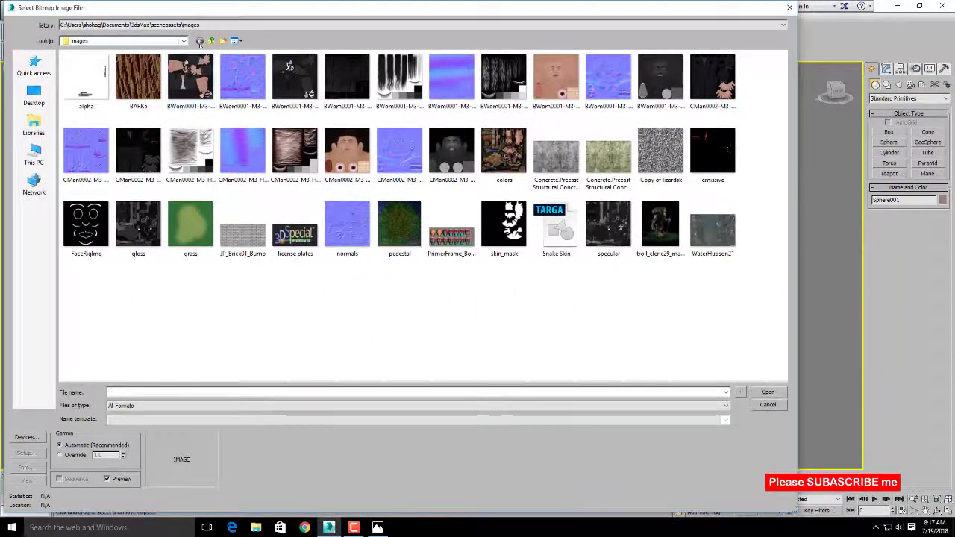
# Load the carpet_3 image from the Texture\Fabrics folder on drive H: as the diffuse bitmap.
pyautogui.click(181, 26)
pyautogui.click(207, 25)
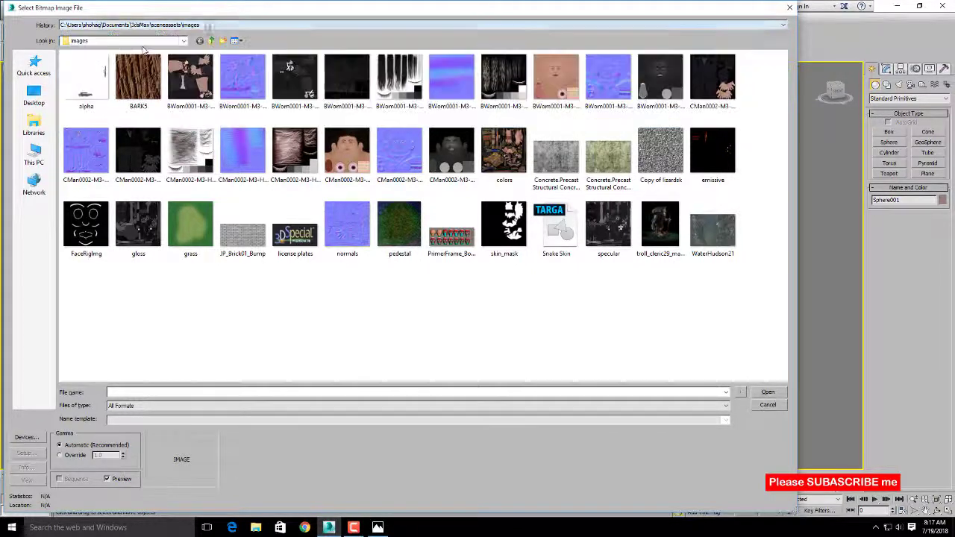
pyautogui.click(169, 41)
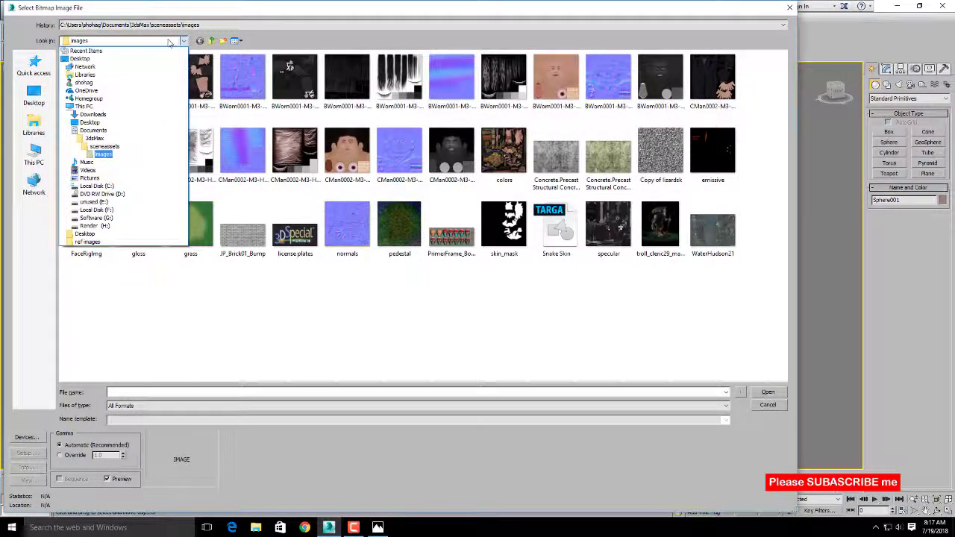
pyautogui.click(112, 226)
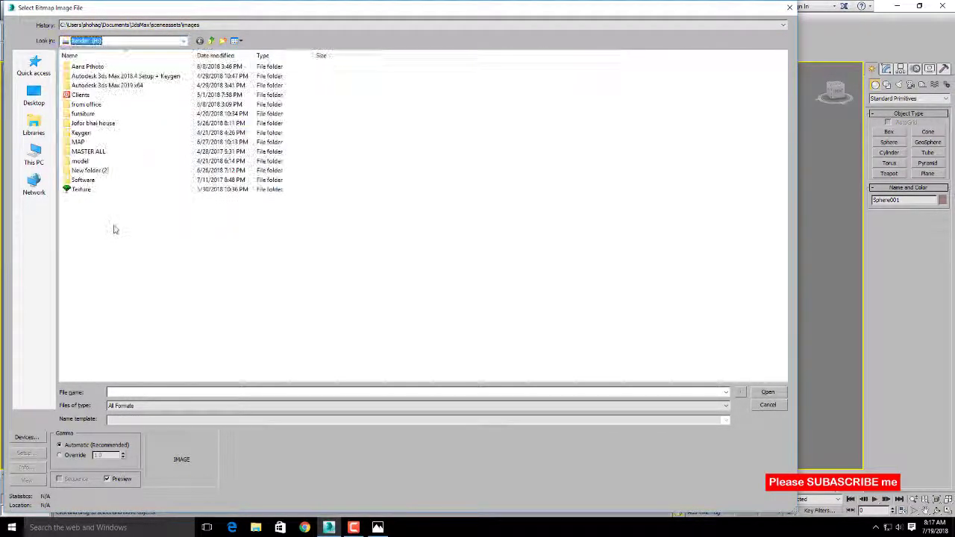
pyautogui.doubleClick(78, 188)
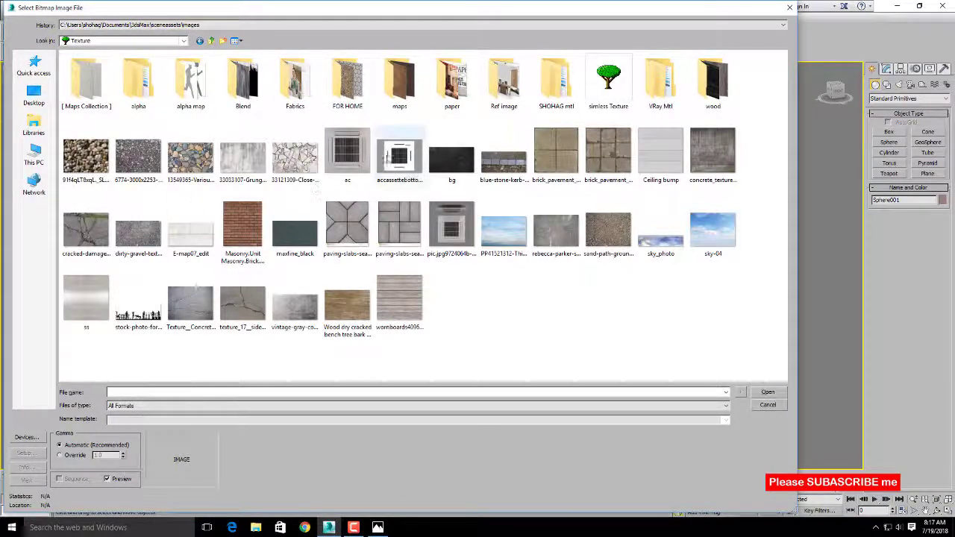
pyautogui.doubleClick(295, 82)
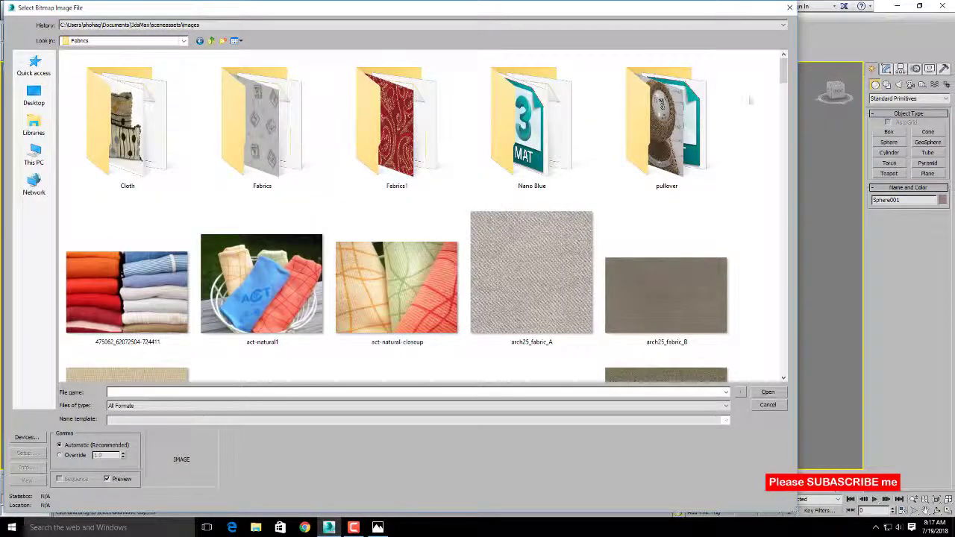
pyautogui.moveTo(782, 71); pyautogui.dragTo(780, 132)
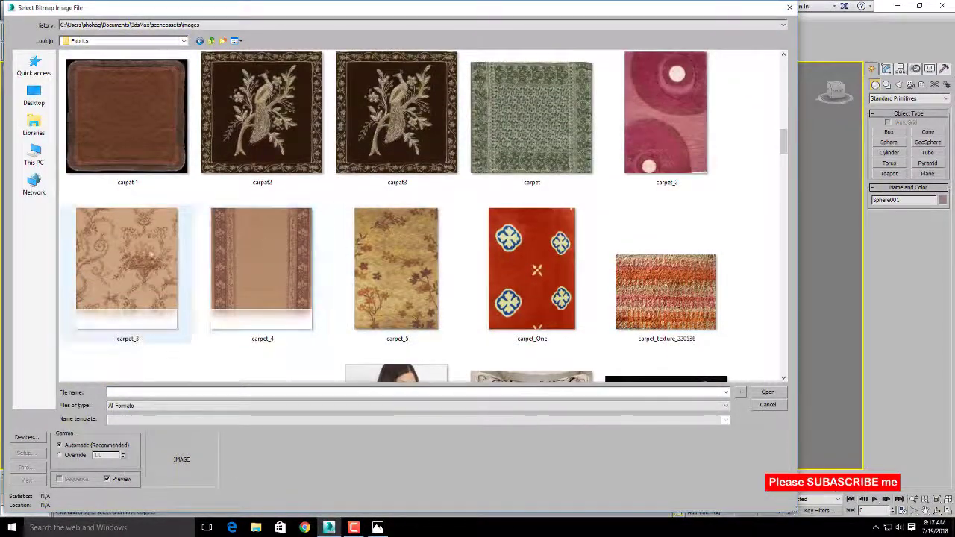
pyautogui.click(146, 250)
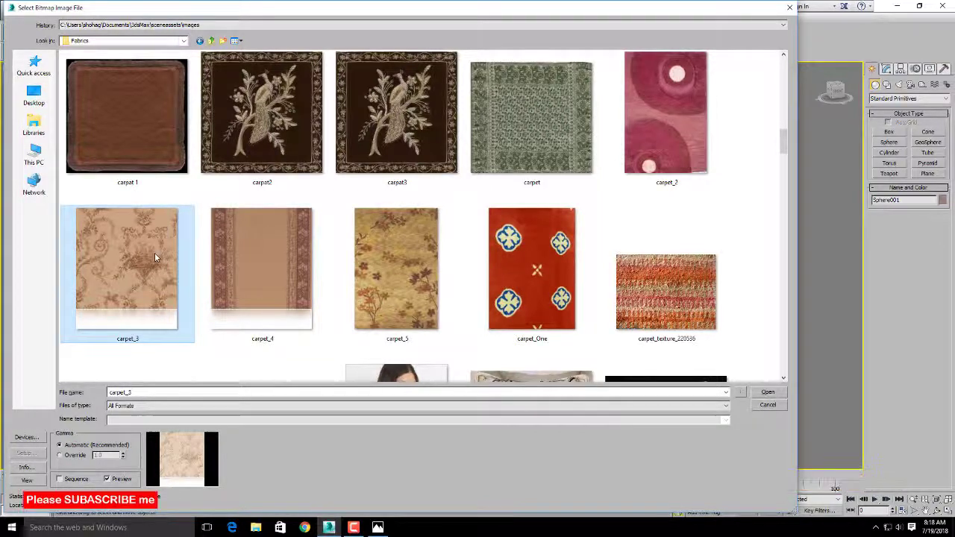
pyautogui.click(769, 393)
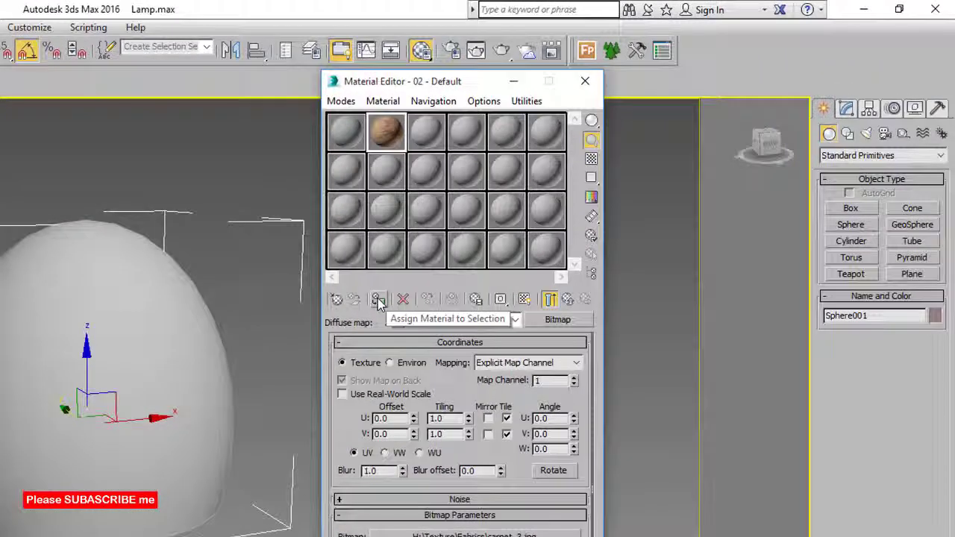
# Assign the two-sided material to the inner shade and display its fabric map in the viewport.
pyautogui.click(379, 299)
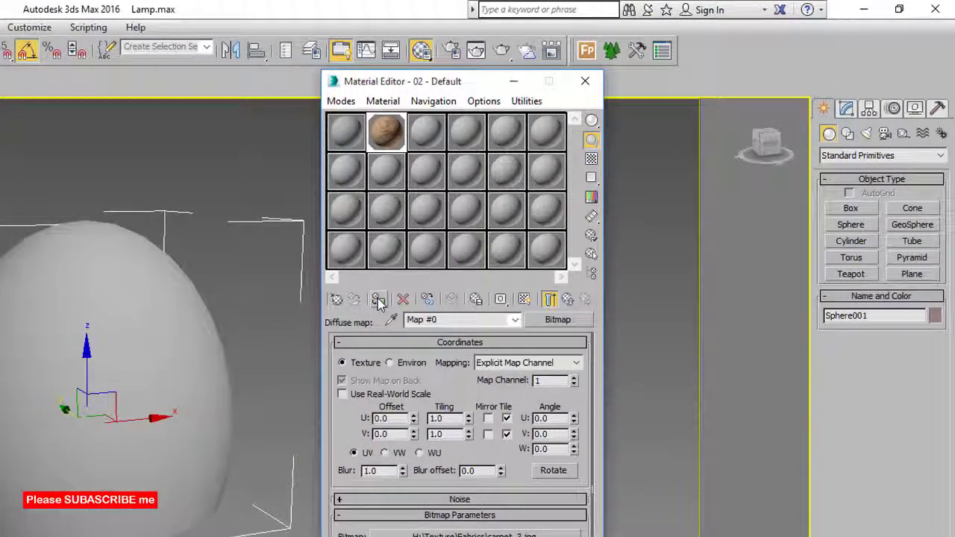
pyautogui.click(525, 299)
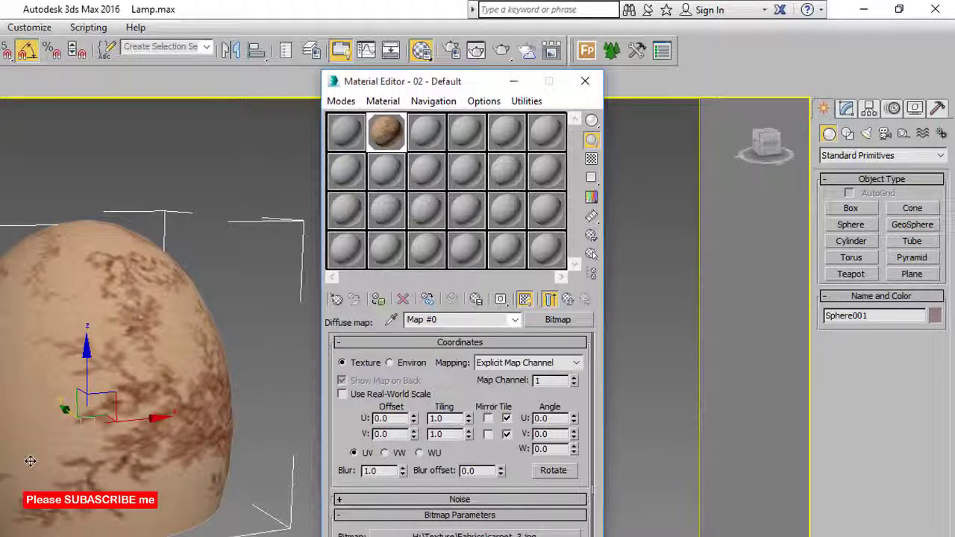
pyautogui.keyDown('alt'); pyautogui.moveTo(31, 461); pyautogui.dragTo(36, 459, button='middle'); pyautogui.keyUp('alt')
pyautogui.keyDown('alt'); pyautogui.moveTo(112, 335); pyautogui.dragTo(149, 418, button='middle'); pyautogui.keyUp('alt')
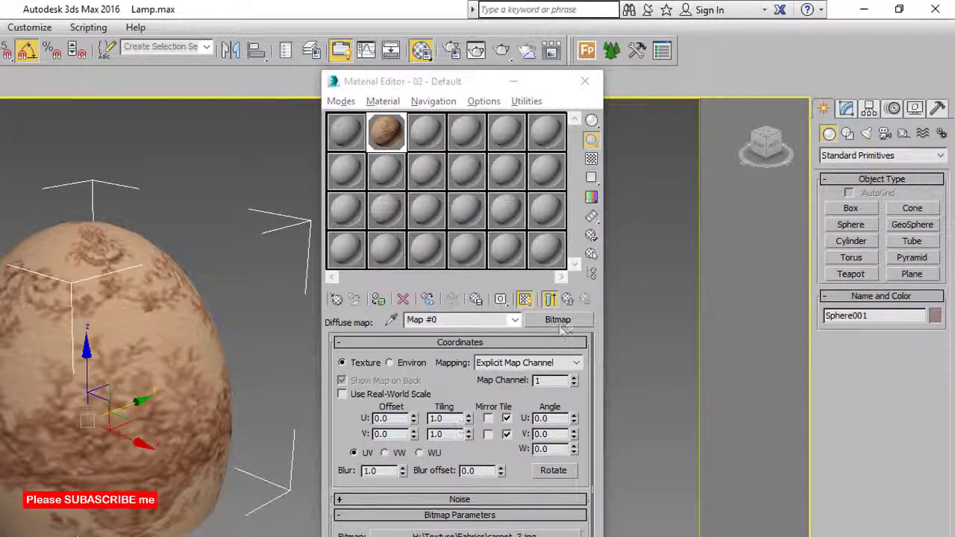
# Return to the top level of the VRay2SidedMtl and close the Material Editor.
pyautogui.click(569, 300)
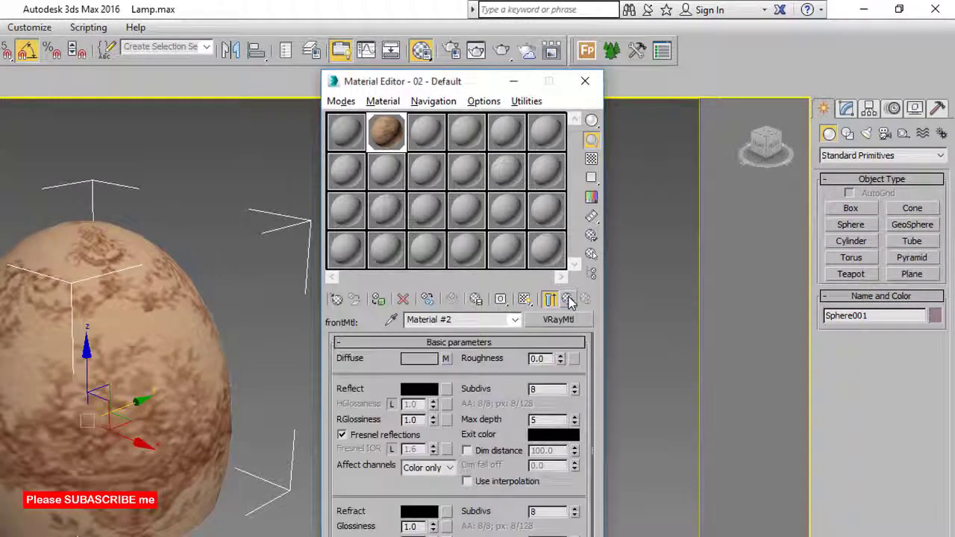
pyautogui.click(569, 300)
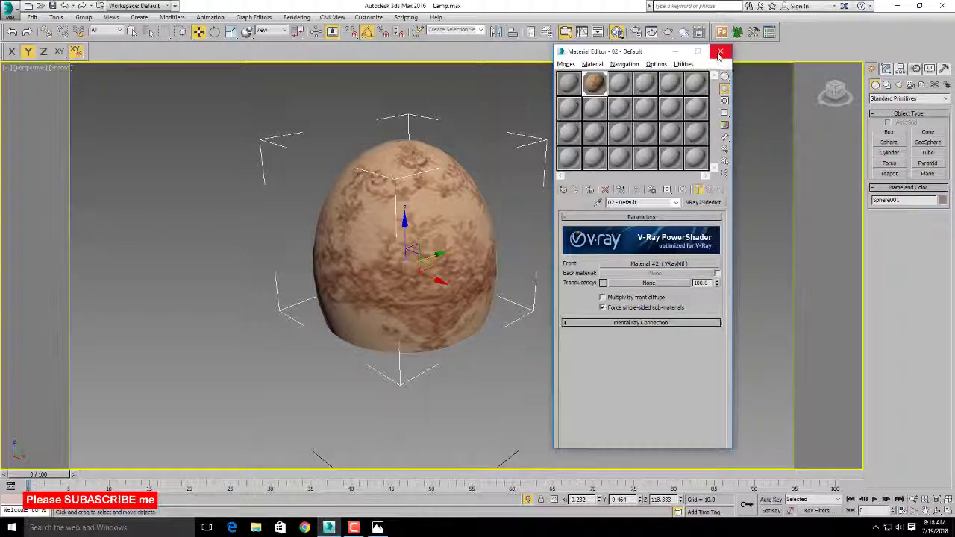
pyautogui.click(720, 53)
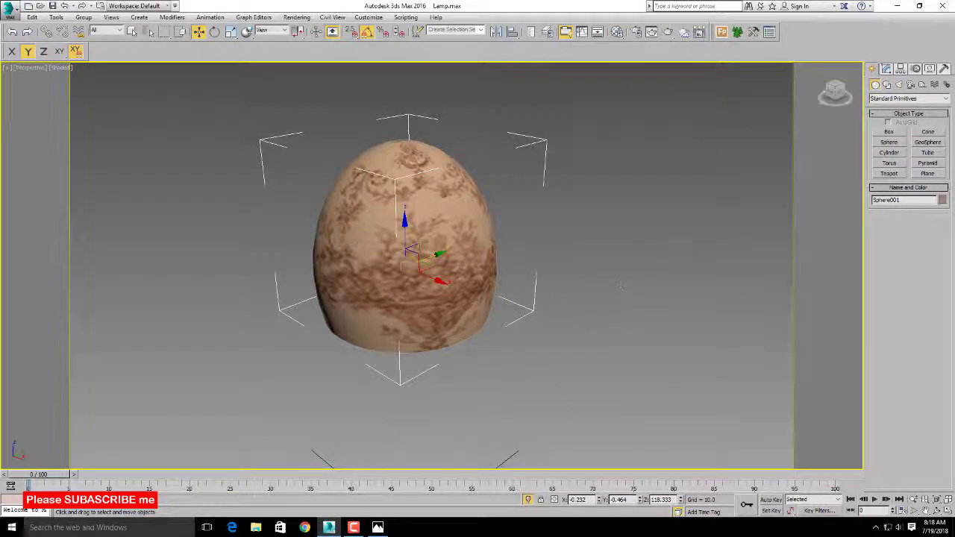
# Exit isolation mode to bring back the whole lamp and select the diamond-patterned outer shade.
pyautogui.click(528, 499)
pyautogui.scroll(-5, 419, 217)
pyautogui.keyDown('alt'); pyautogui.moveTo(419, 217); pyautogui.dragTo(447, 242, button='middle'); pyautogui.keyUp('alt')
pyautogui.scroll(2, 441, 205)
pyautogui.moveTo(440, 203); pyautogui.dragTo(449, 238, button='middle')
pyautogui.scroll(2, 447, 230)
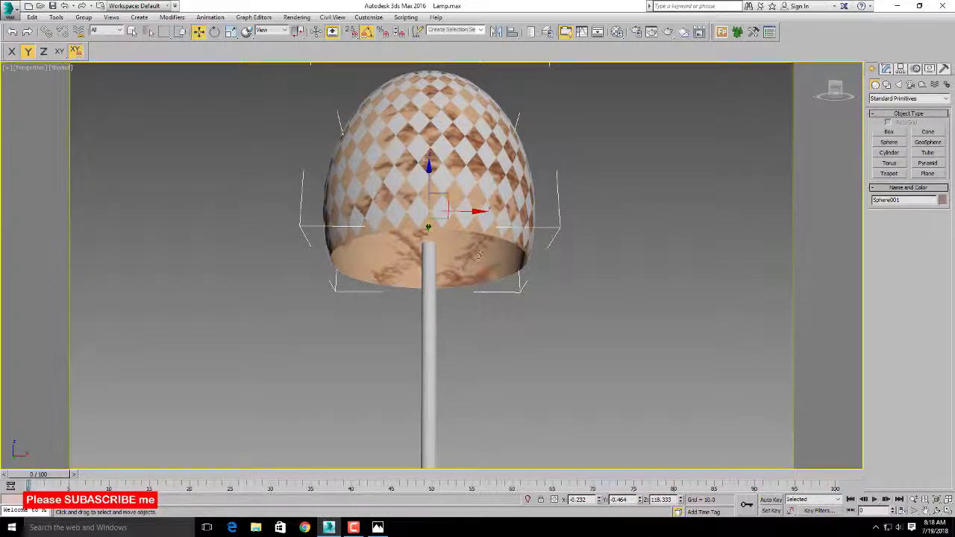
pyautogui.keyDown('alt'); pyautogui.moveTo(478, 255); pyautogui.dragTo(448, 279, button='middle'); pyautogui.keyUp('alt')
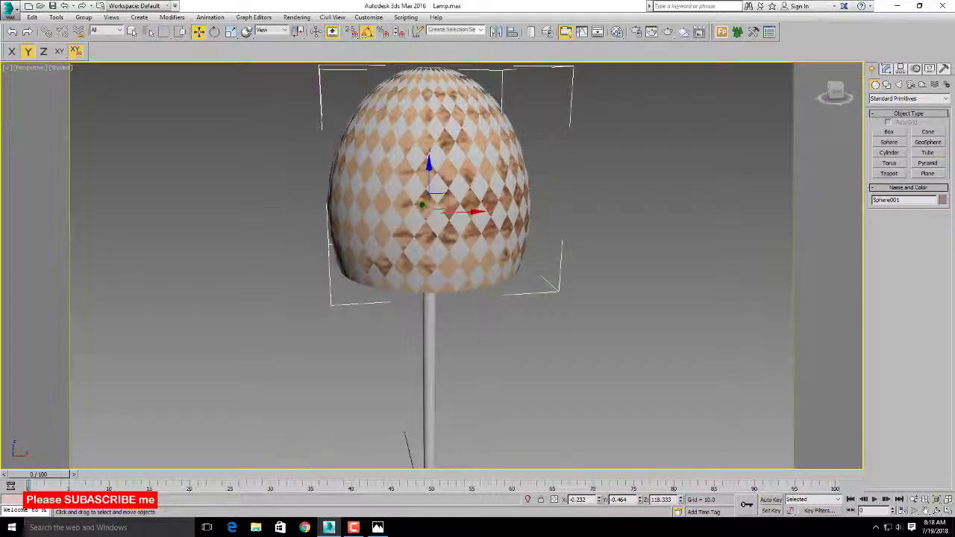
pyautogui.click(451, 313)
pyautogui.scroll(2, 454, 315)
pyautogui.click(457, 272)
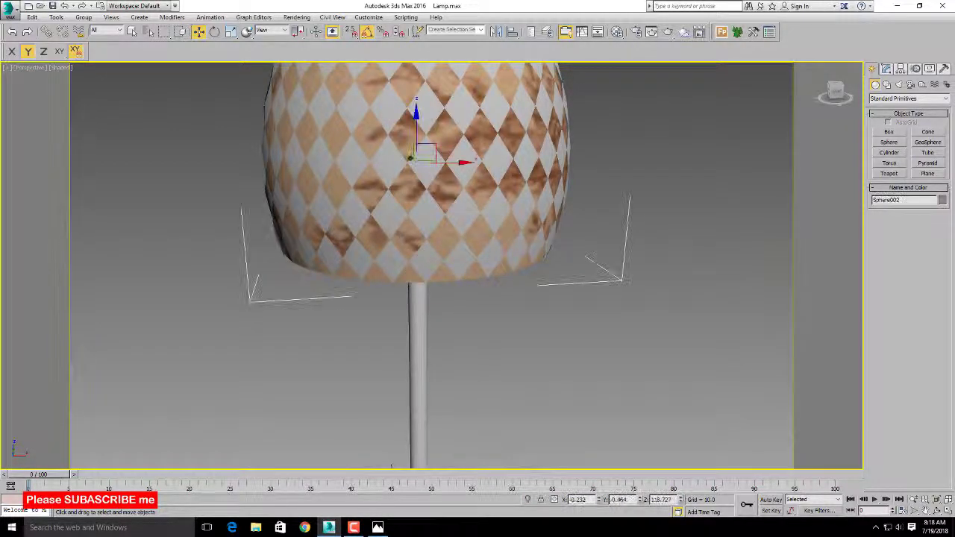
pyautogui.scroll(-2, 457, 272)
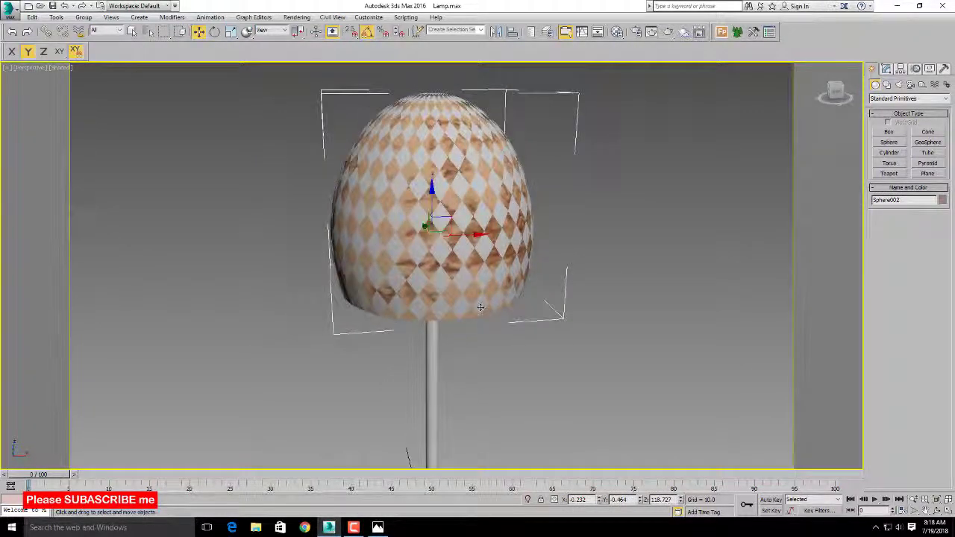
# Open the Material Editor and change the third material slot, 03 - Default, to a VRayMtl.
pyautogui.press('m')
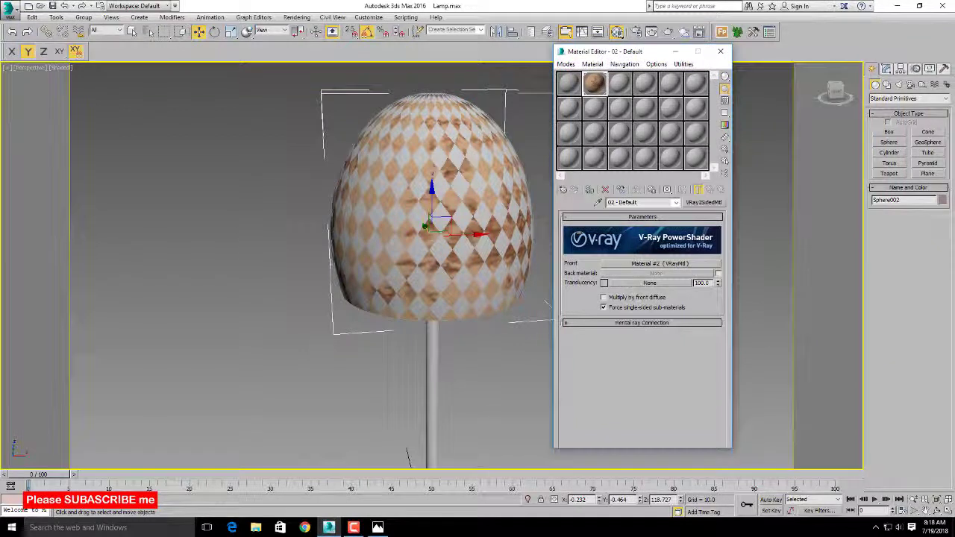
pyautogui.click(619, 83)
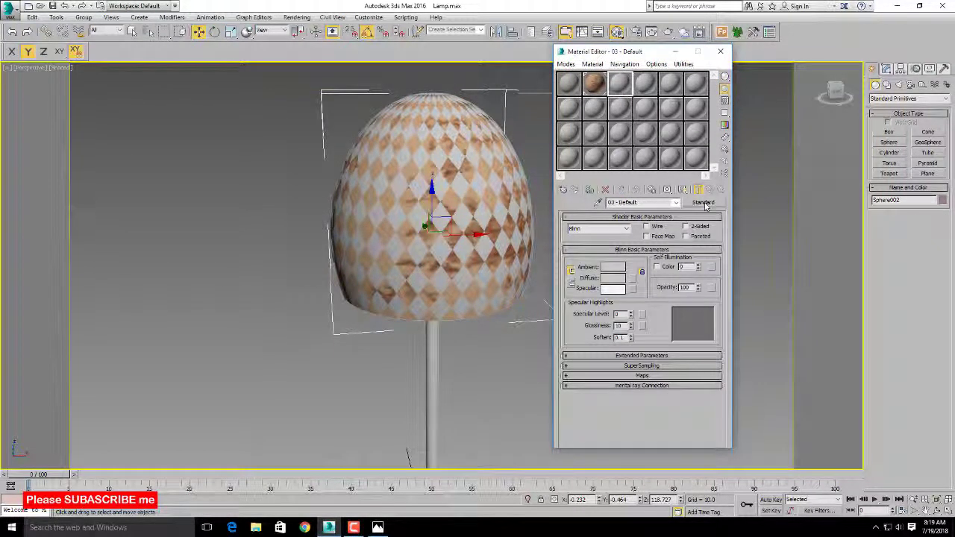
pyautogui.click(703, 202)
pyautogui.scroll(-2, 489, 267)
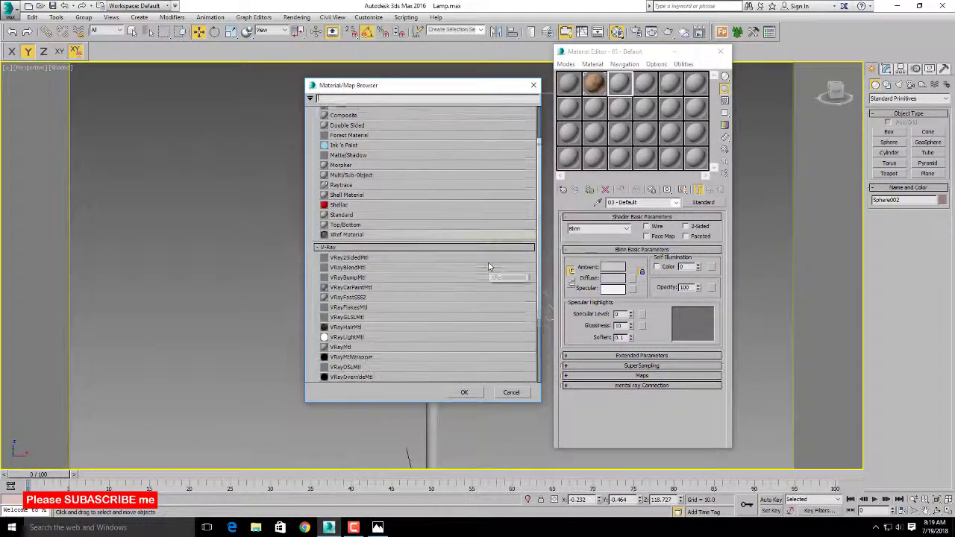
pyautogui.scroll(-1, 488, 267)
pyautogui.doubleClick(359, 326)
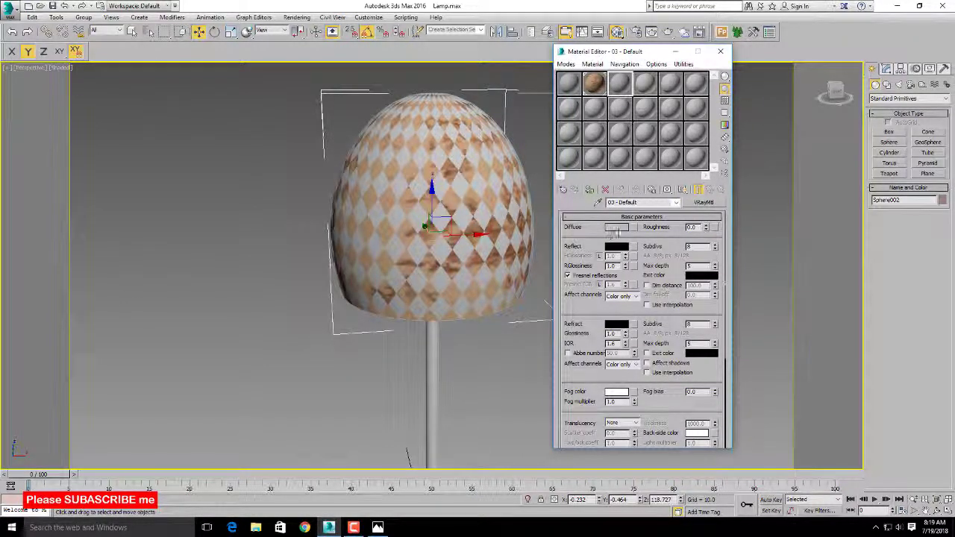
# Set the diffuse color of 03 - Default to a dark bluish grey.
pyautogui.click(615, 228)
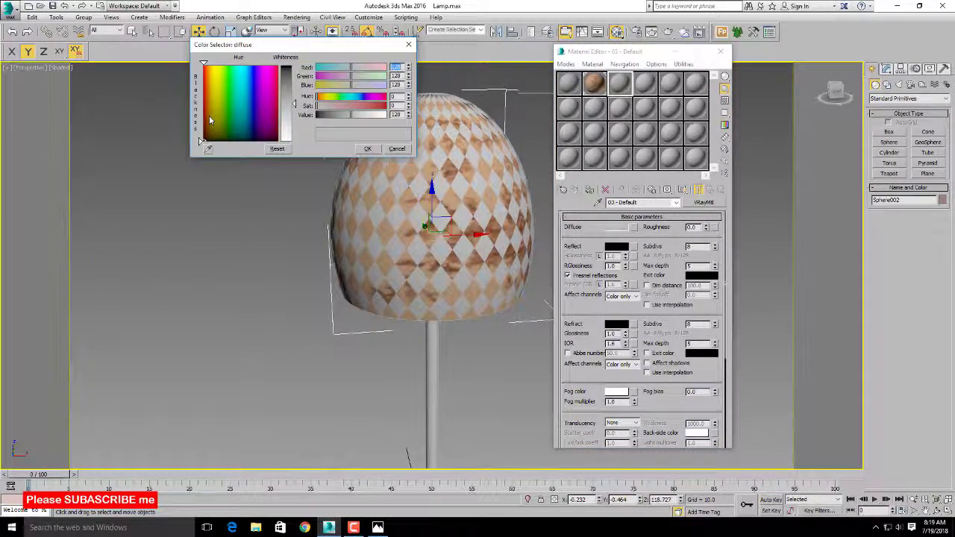
pyautogui.click(208, 123)
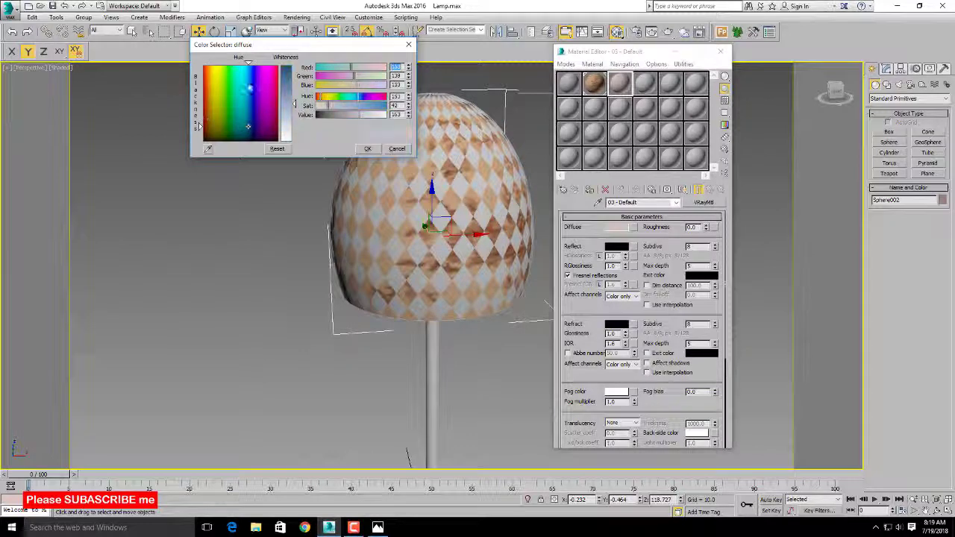
pyautogui.click(252, 80)
pyautogui.click(248, 139)
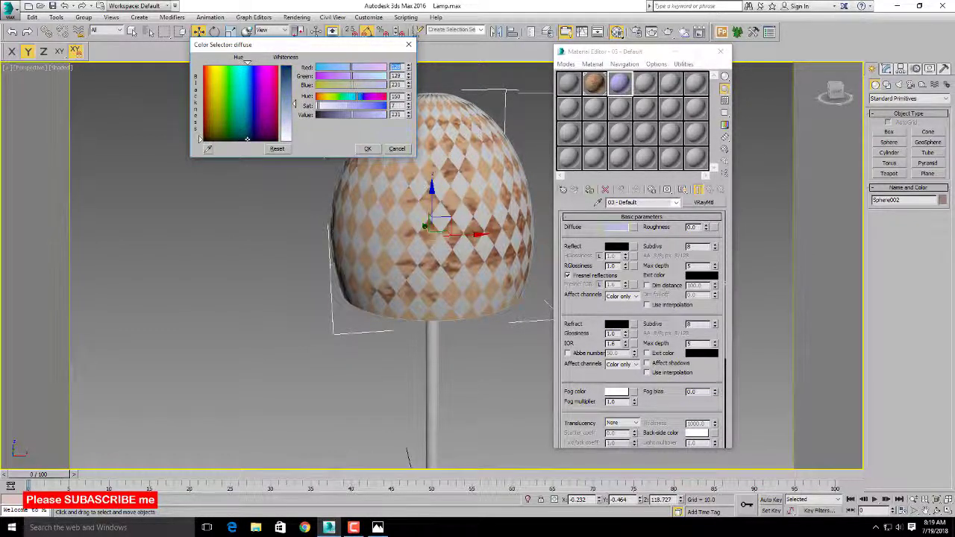
pyautogui.moveTo(293, 69); pyautogui.dragTo(294, 71)
pyautogui.click(366, 148)
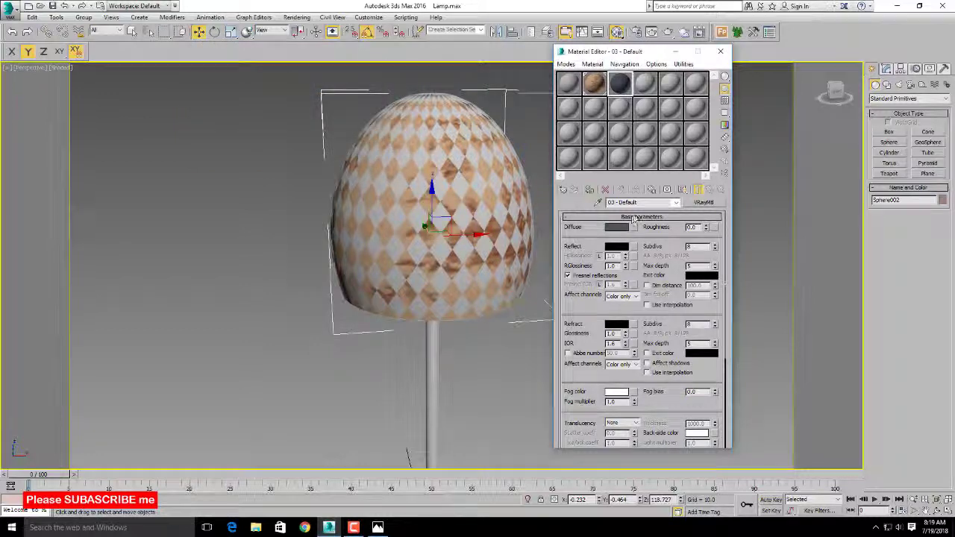
# Assign the dark grey 03 - Default material to the lamp's outer shade.
pyautogui.click(591, 190)
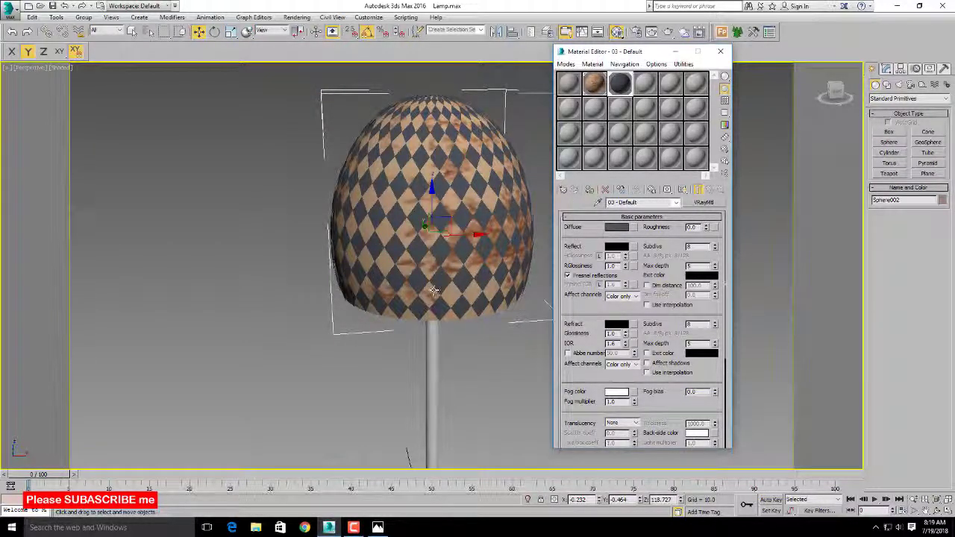
pyautogui.moveTo(449, 276); pyautogui.dragTo(407, 257, button='middle')
pyautogui.moveTo(429, 300)
pyautogui.mouseDown(button='middle')
pyautogui.moveTo(419, 261)
pyautogui.moveTo(423, 289)
pyautogui.mouseUp(button='middle')
pyautogui.scroll(-3, 419, 262)
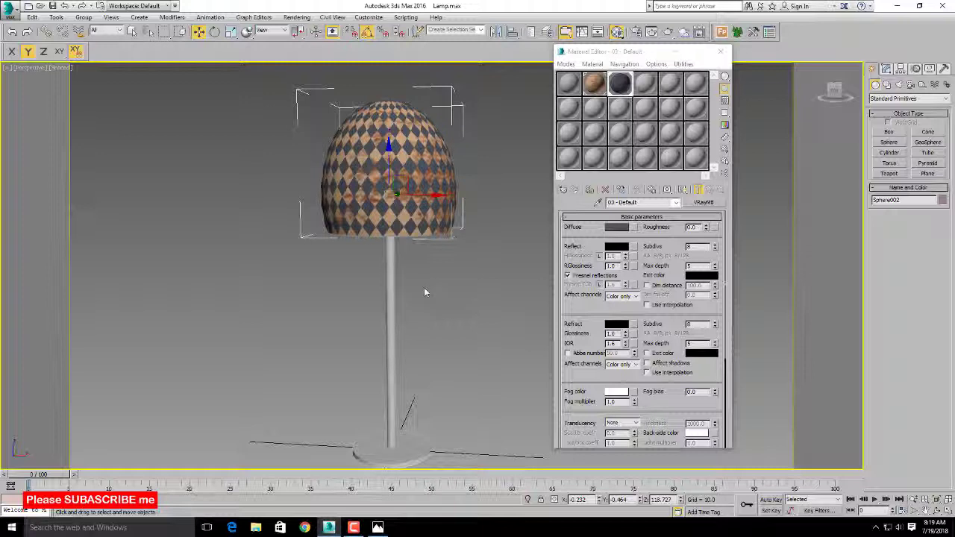
# Assign the 03 - Default material to the lamp's pole and round base, and close the Material Editor.
pyautogui.click(389, 254)
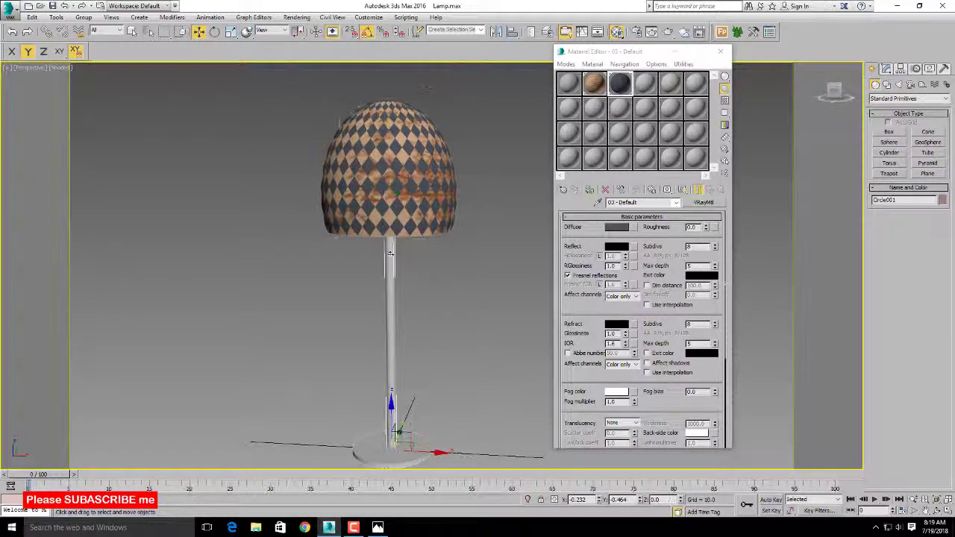
pyautogui.click(590, 189)
pyautogui.keyDown('alt'); pyautogui.moveTo(459, 331); pyautogui.dragTo(454, 259, button='middle'); pyautogui.keyUp('alt')
pyautogui.click(408, 419)
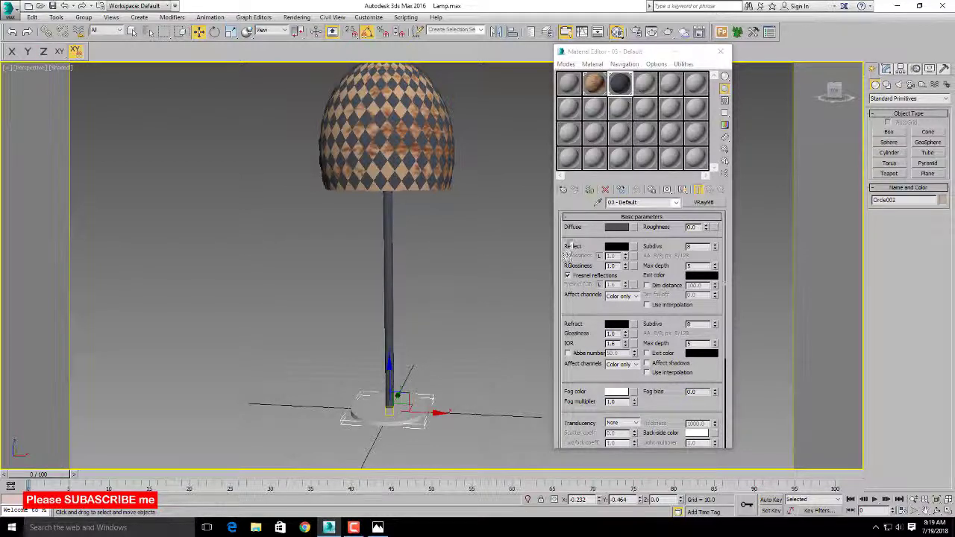
pyautogui.click(590, 190)
pyautogui.scroll(-3, 325, 326)
pyautogui.moveTo(388, 260); pyautogui.dragTo(469, 344, button='middle')
pyautogui.click(721, 51)
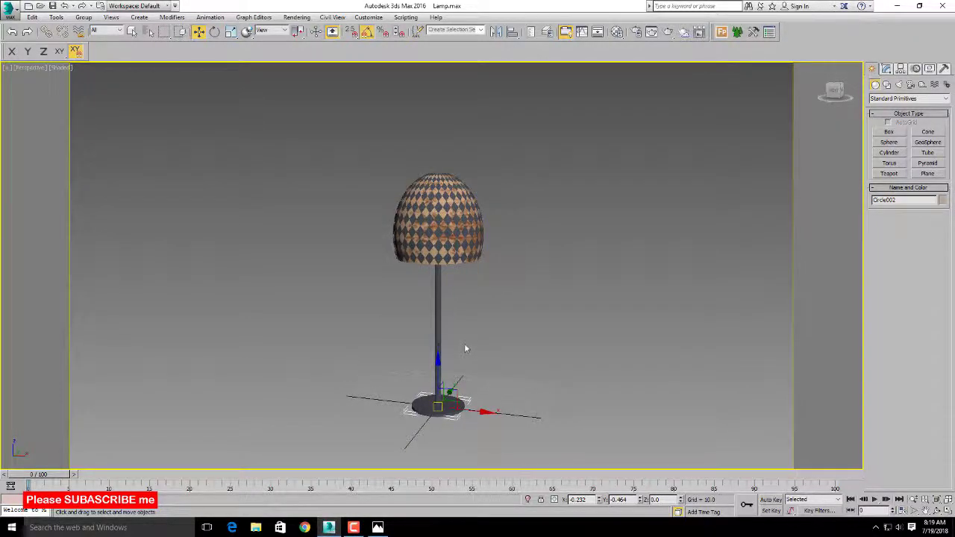
# Create a sphere-type VRayLight with a radius of about 12.65 at the lamp's centre in the Top view.
pyautogui.hotkey('alt', 'w')
pyautogui.rightClick(356, 241)
pyautogui.hotkey('alt', 'w')
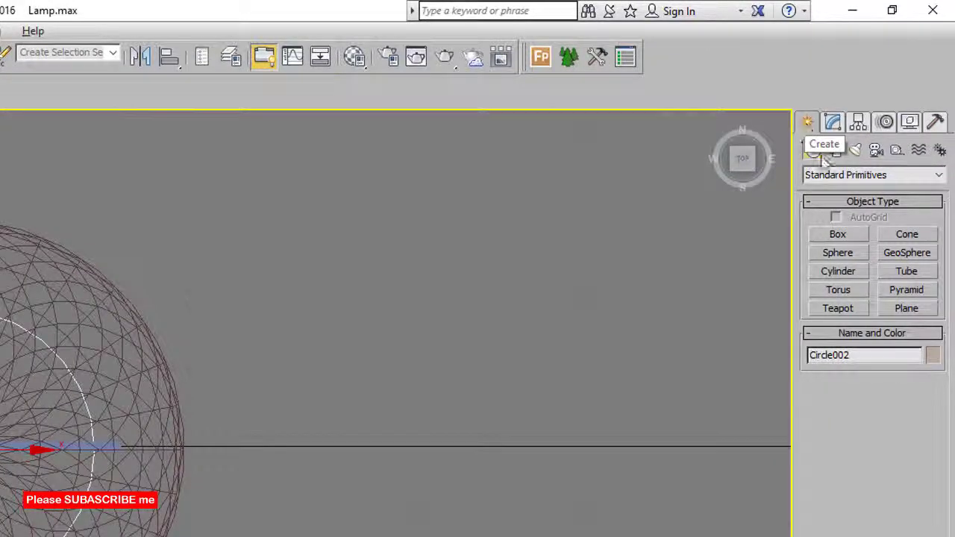
pyautogui.click(856, 151)
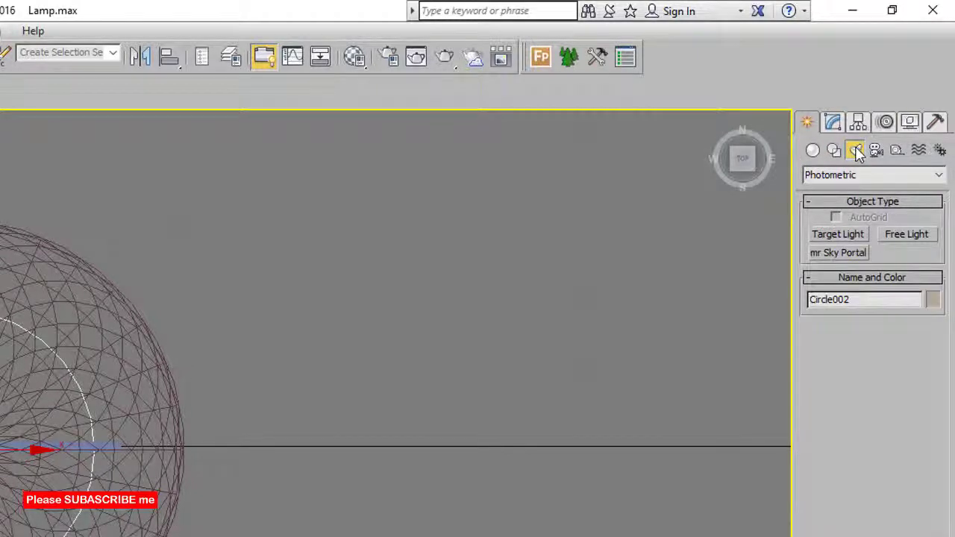
pyautogui.click(856, 180)
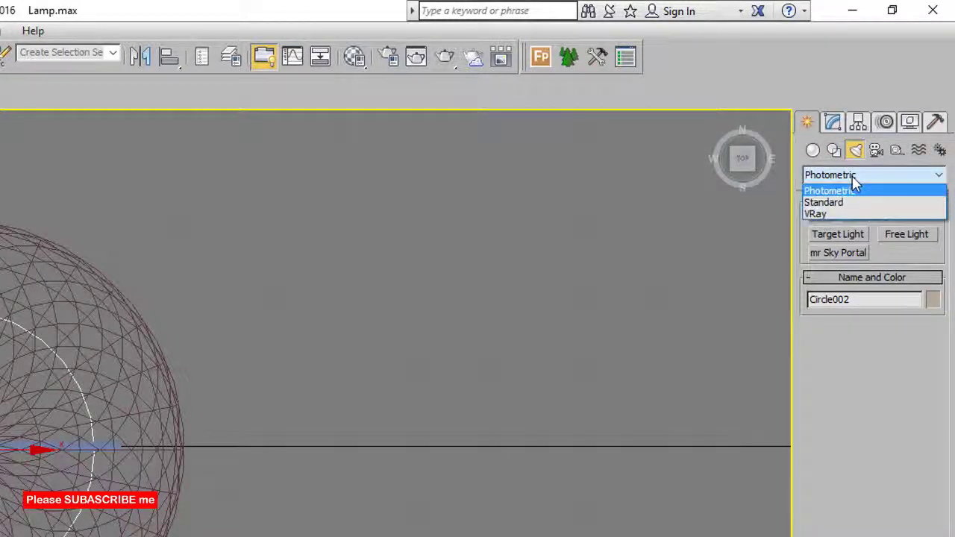
pyautogui.click(827, 214)
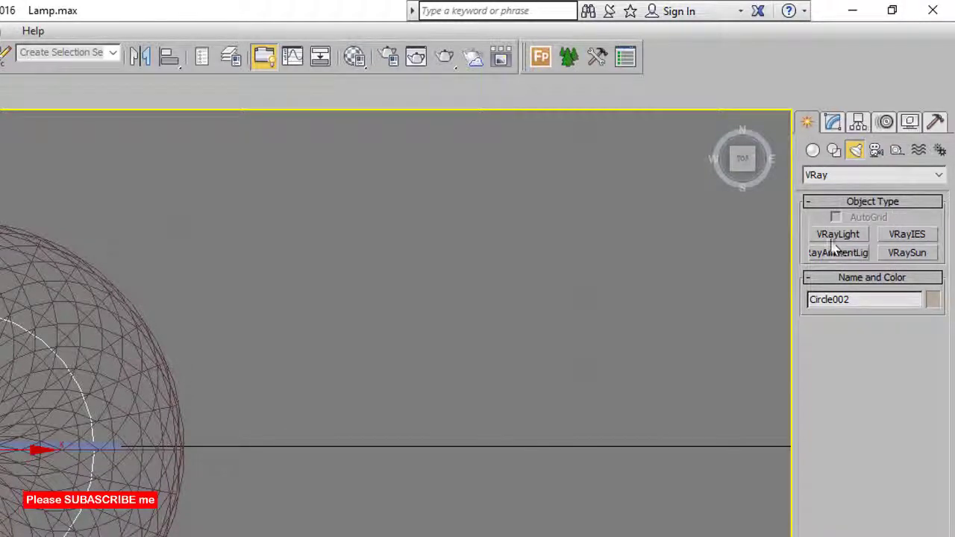
pyautogui.click(837, 234)
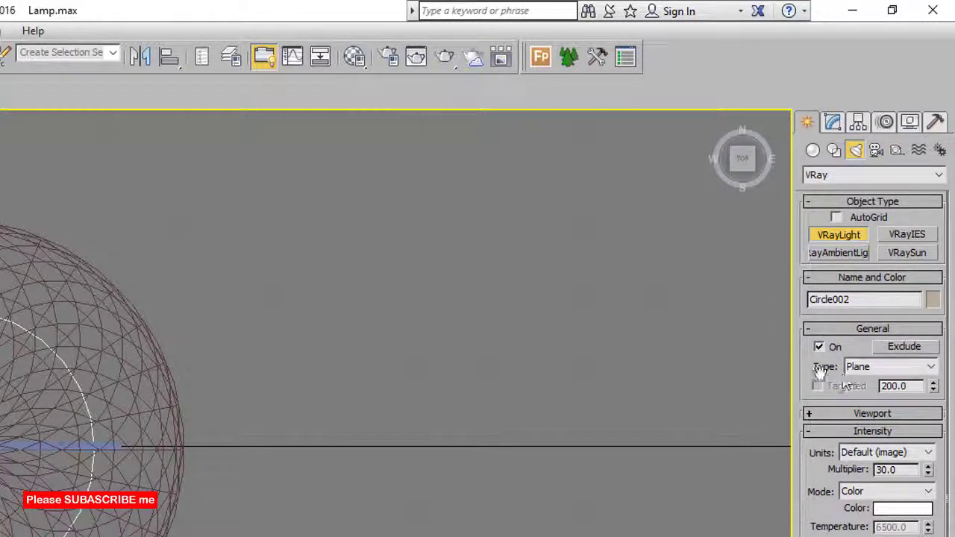
pyautogui.click(882, 368)
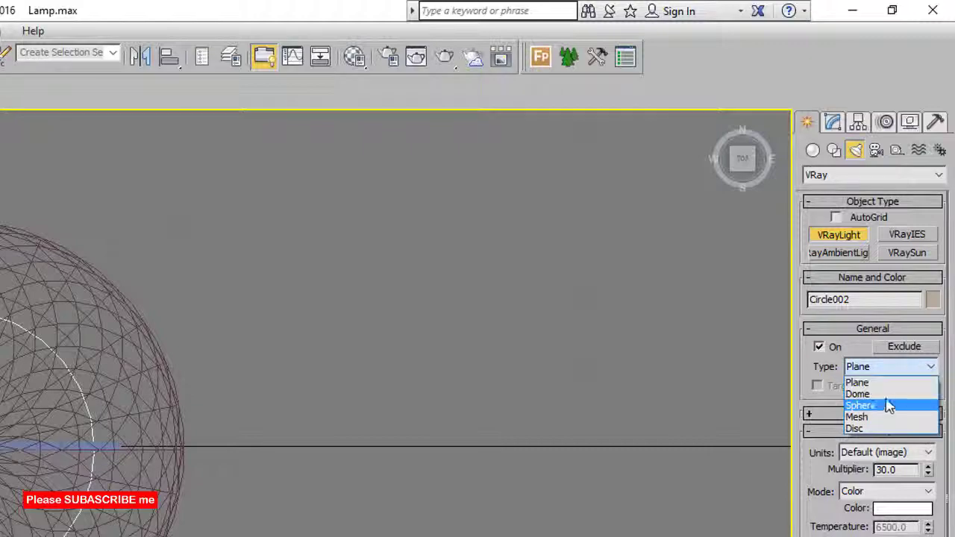
pyautogui.click(884, 406)
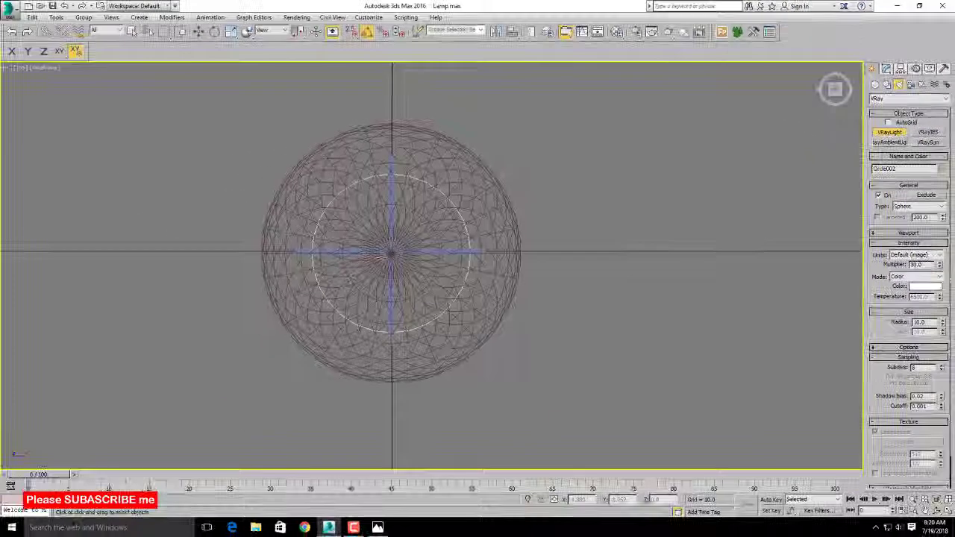
pyautogui.click(389, 254)
pyautogui.moveTo(389, 253); pyautogui.dragTo(426, 300)
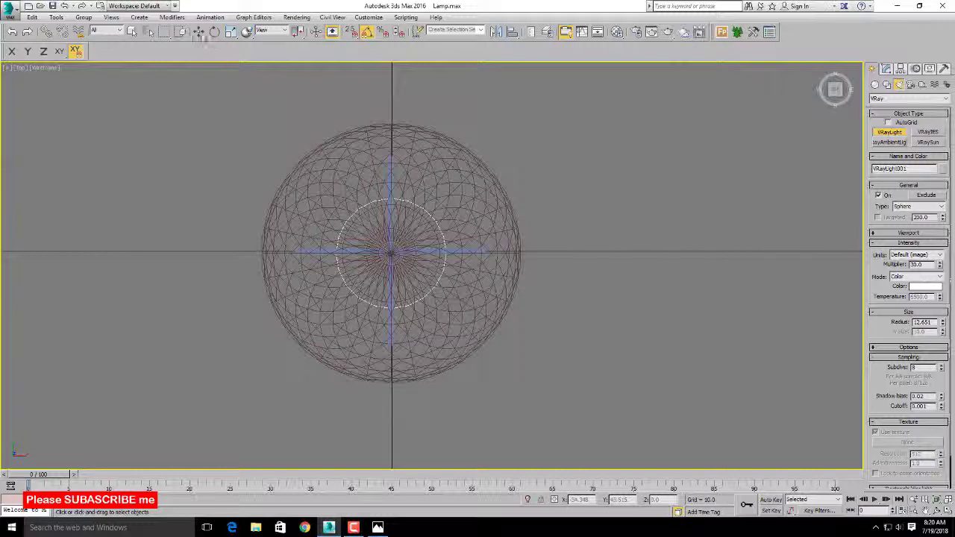
# Raise the sphere light in the Front view to a Z of about 119, inside the shade at the pole's upper end.
pyautogui.click(199, 33)
pyautogui.hotkey('alt', 'w')
pyautogui.rightClick(599, 203)
pyautogui.scroll(-3, 596, 204)
pyautogui.hotkey('alt', 'w')
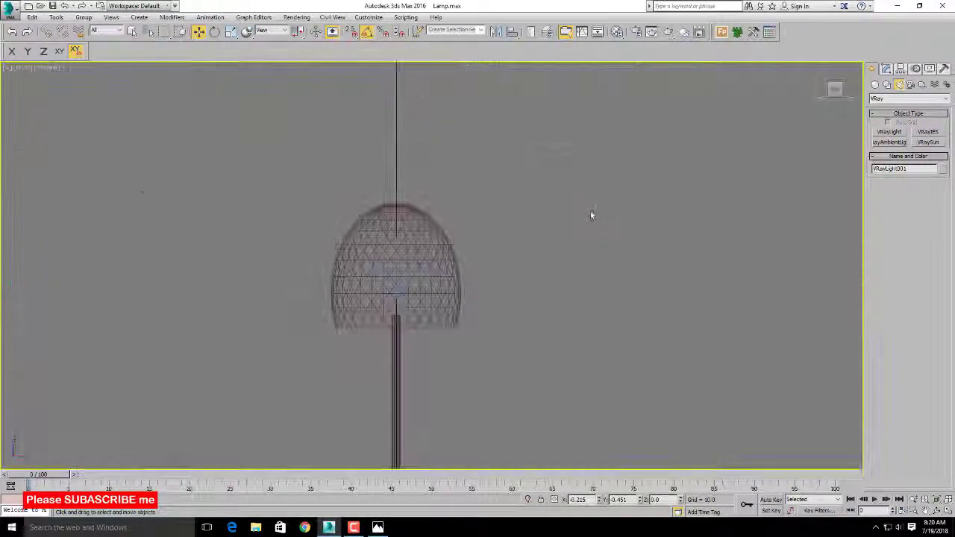
pyautogui.scroll(4, 543, 306)
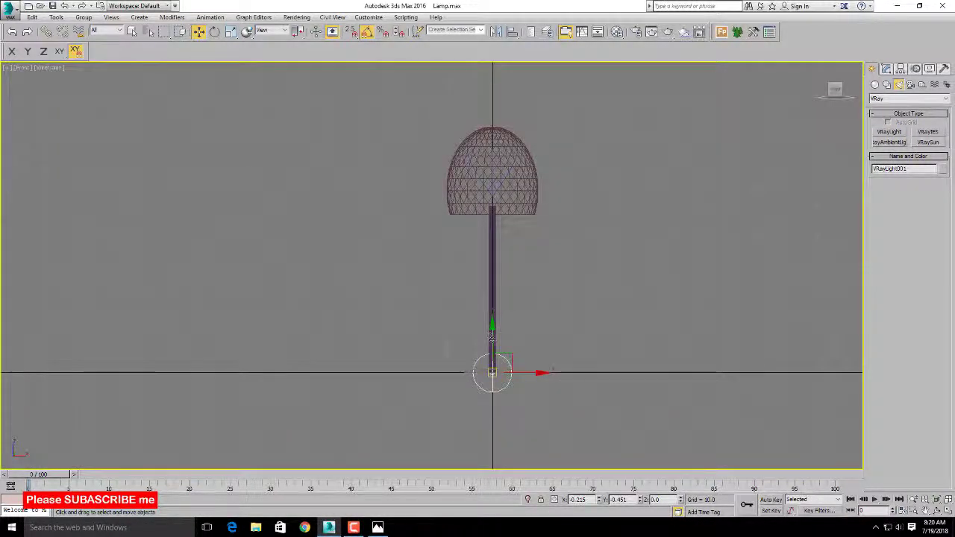
pyautogui.moveTo(491, 337); pyautogui.dragTo(492, 171)
pyautogui.moveTo(492, 171); pyautogui.dragTo(494, 294, button='middle')
pyautogui.scroll(3, 522, 332)
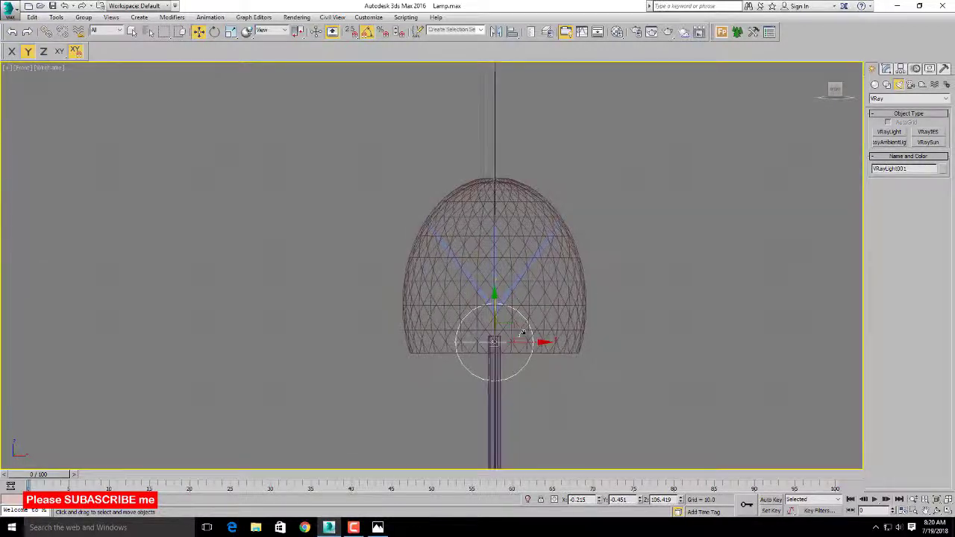
pyautogui.scroll(2, 522, 332)
pyautogui.moveTo(482, 314); pyautogui.dragTo(506, 259)
pyautogui.scroll(-3, 533, 299)
pyautogui.scroll(3, 532, 328)
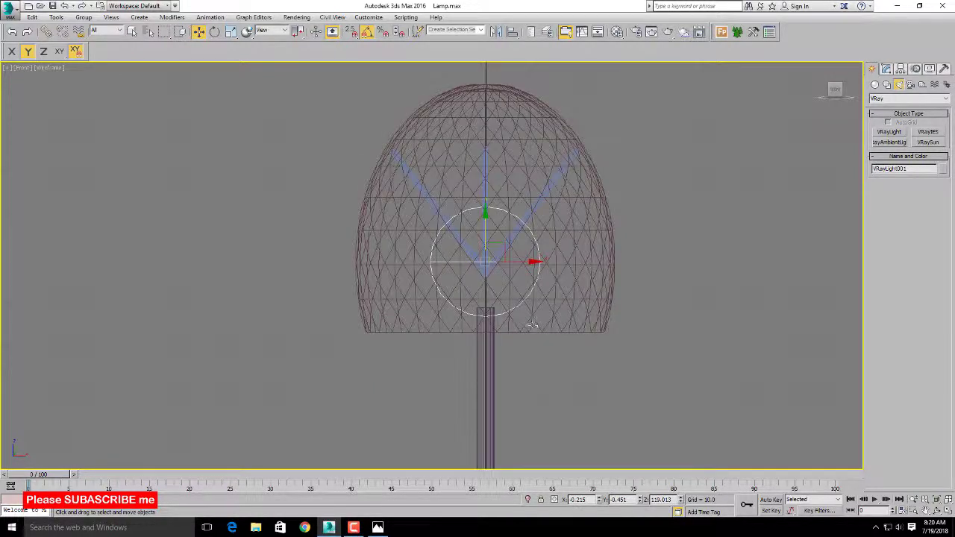
pyautogui.moveTo(534, 322); pyautogui.dragTo(498, 331, button='middle')
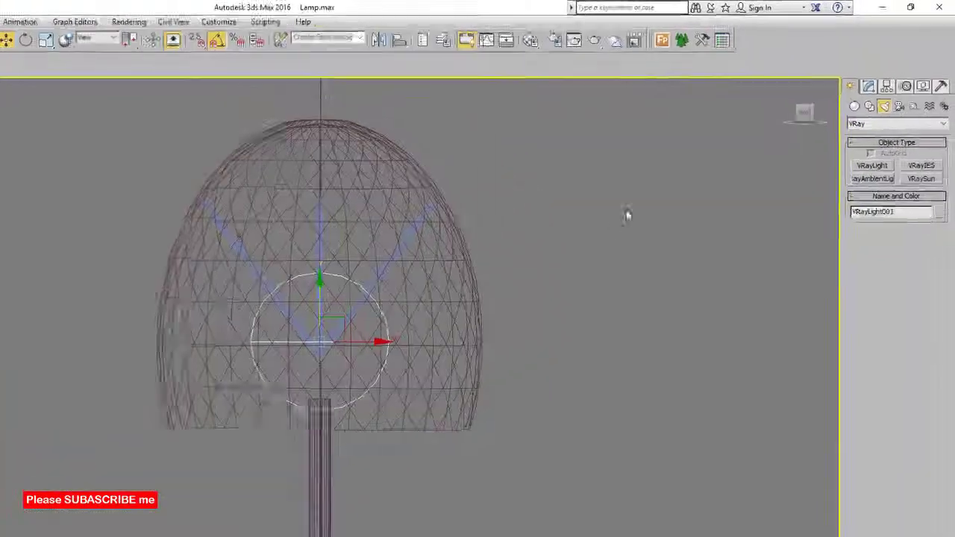
# Set the sphere light's color to a warm yellow.
pyautogui.click(832, 124)
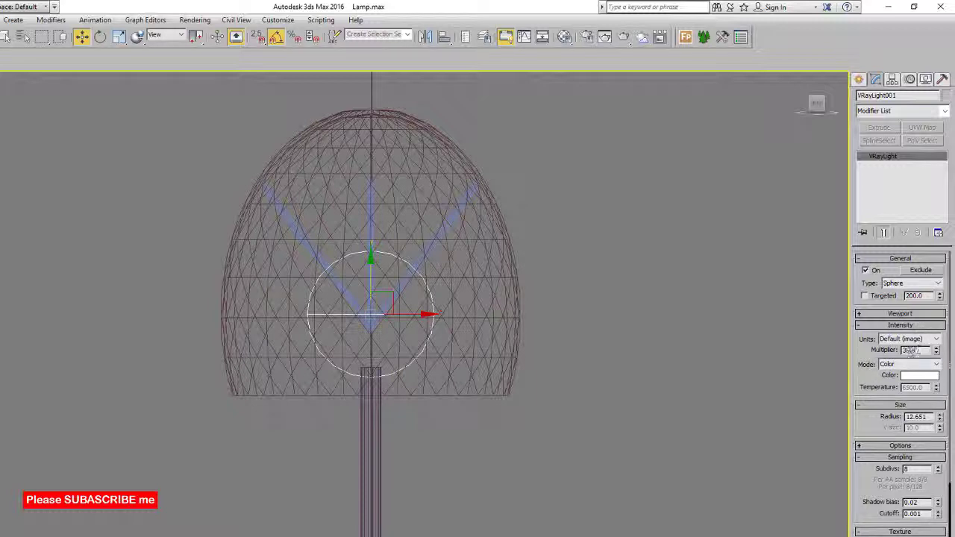
pyautogui.moveTo(917, 350); pyautogui.dragTo(863, 352)
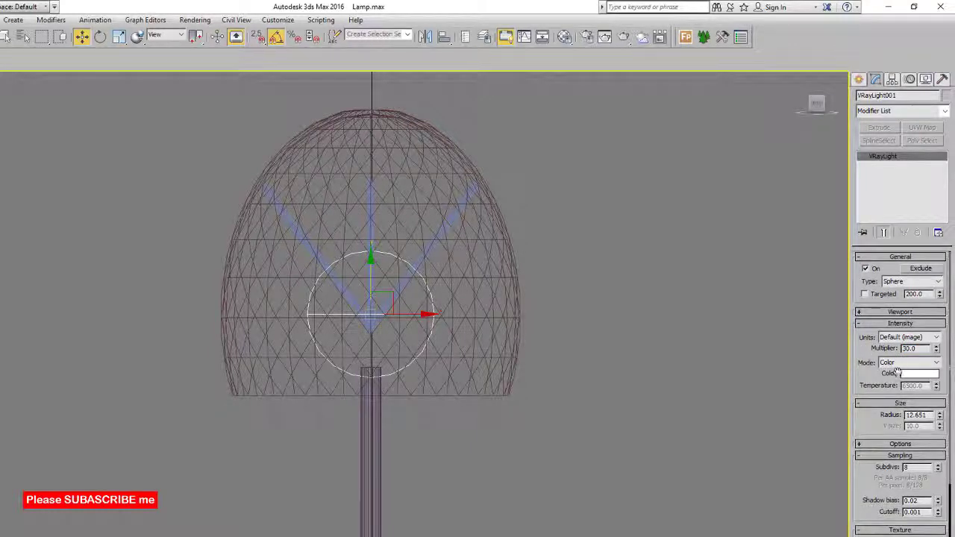
pyautogui.click(921, 374)
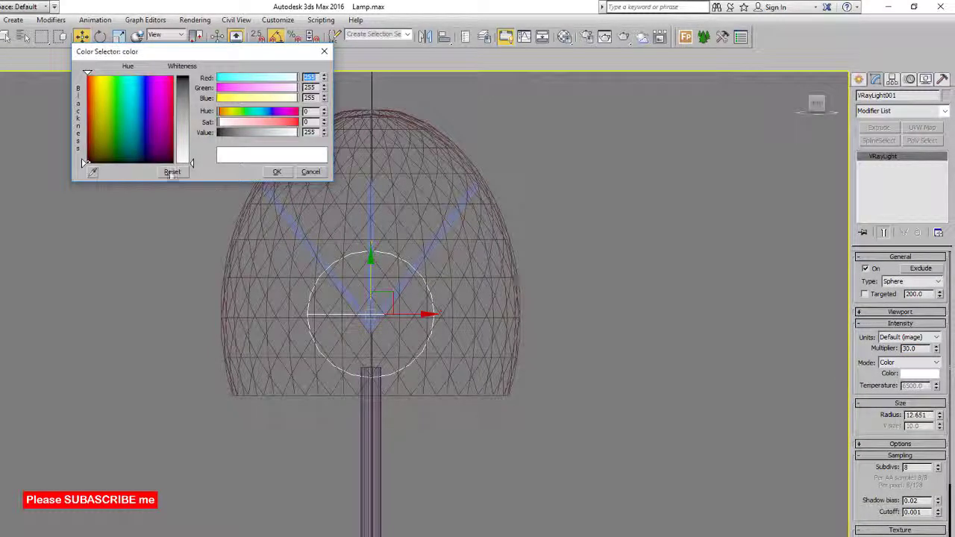
pyautogui.moveTo(101, 87); pyautogui.dragTo(100, 76)
pyautogui.click(187, 121)
pyautogui.moveTo(191, 120); pyautogui.dragTo(191, 96)
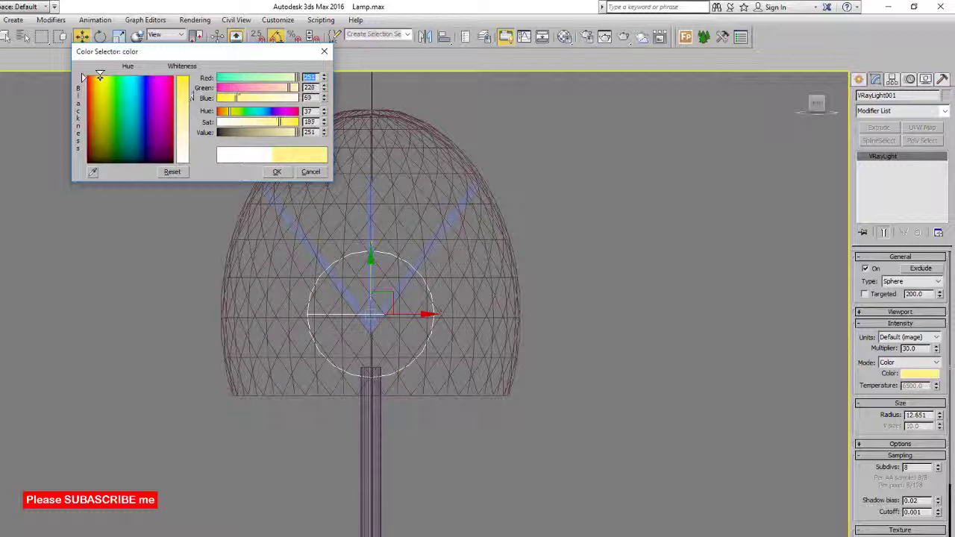
pyautogui.click(276, 172)
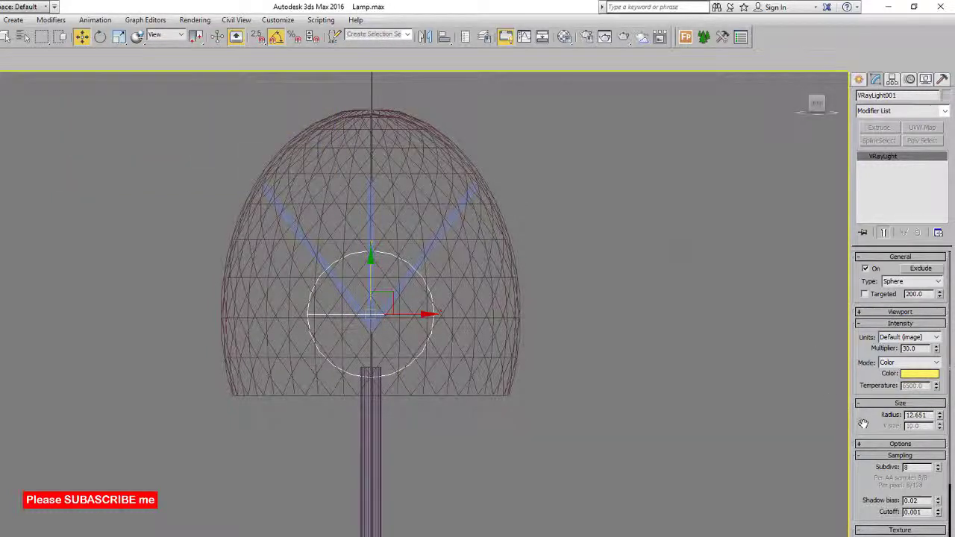
# Reduce the sphere light's radius to about 7.5.
pyautogui.moveTo(862, 424); pyautogui.dragTo(859, 410)
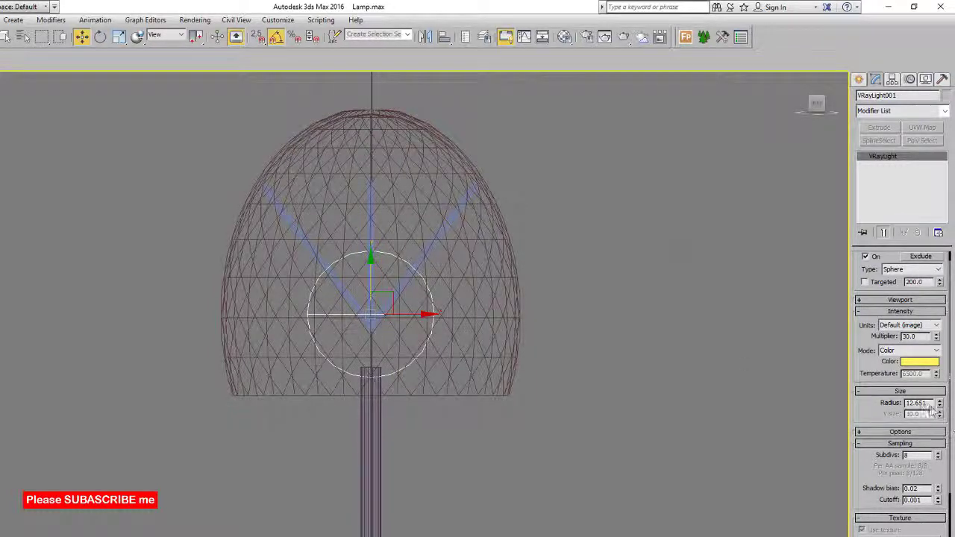
pyautogui.moveTo(941, 409); pyautogui.dragTo(939, 422)
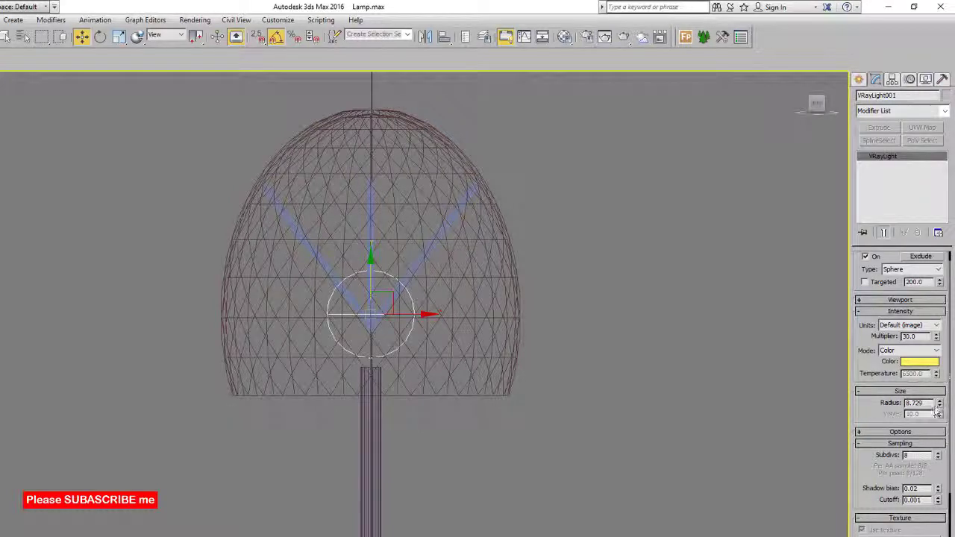
pyautogui.moveTo(943, 405); pyautogui.dragTo(941, 415)
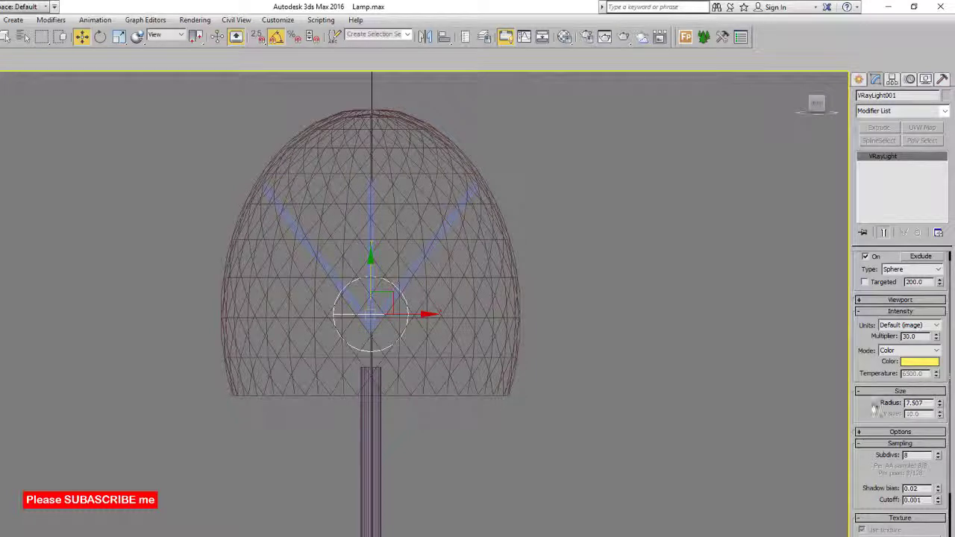
# Enable the Invisible option for the sphere light.
pyautogui.moveTo(875, 407); pyautogui.dragTo(864, 362)
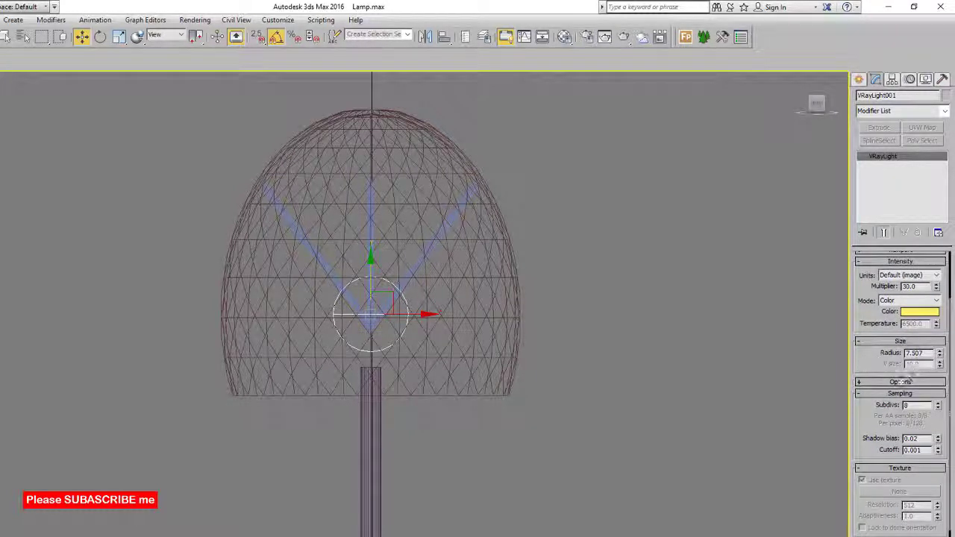
pyautogui.click(901, 382)
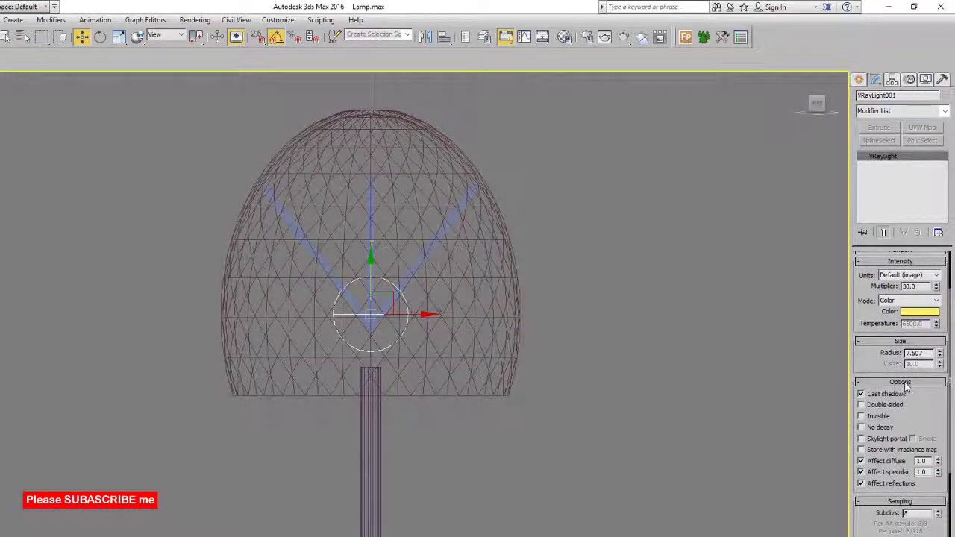
pyautogui.scroll(-3, 876, 366)
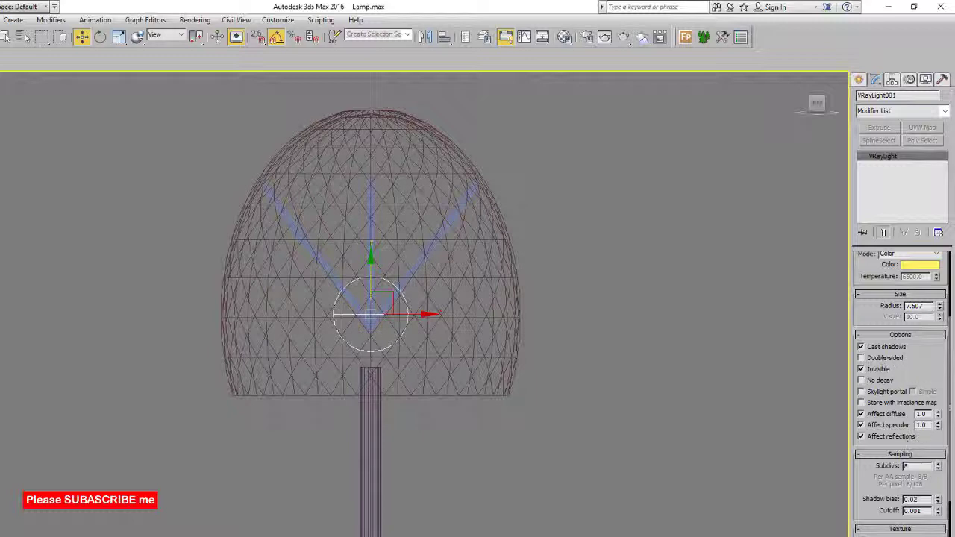
# Set the sphere light's sampling subdivs to 20 and return to the V-Ray light creation options.
pyautogui.moveTo(873, 485); pyautogui.dragTo(865, 427)
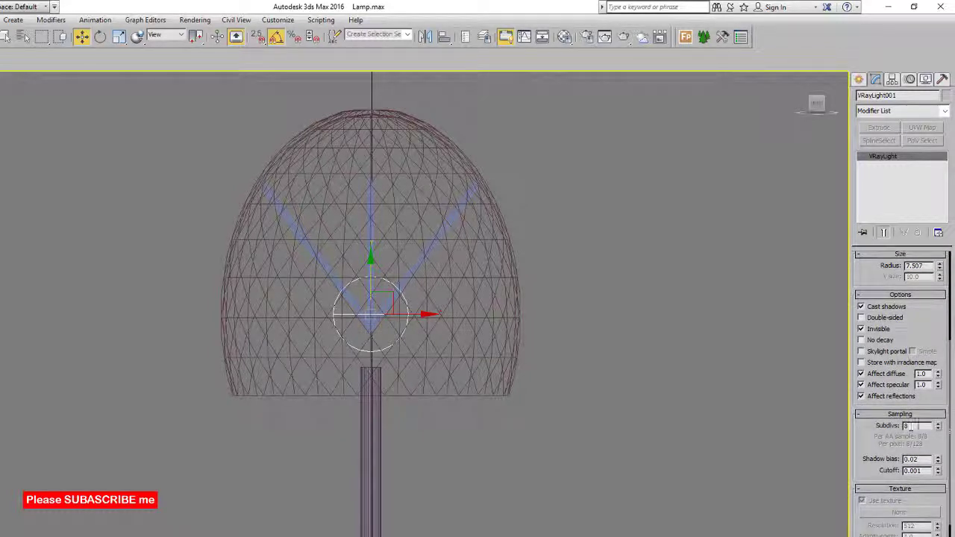
pyautogui.doubleClick(918, 425)
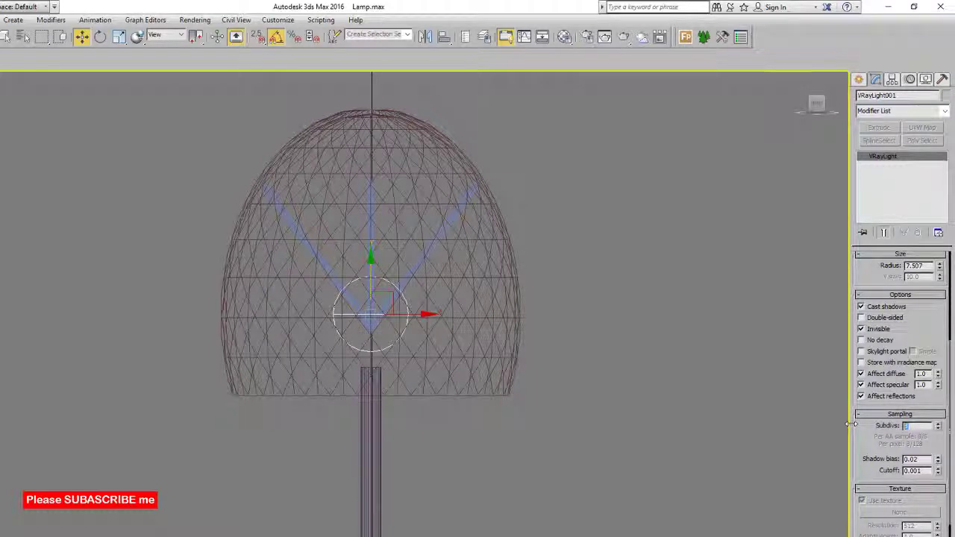
pyautogui.write('20')
pyautogui.press('Return')
pyautogui.scroll(-3, 858, 420)
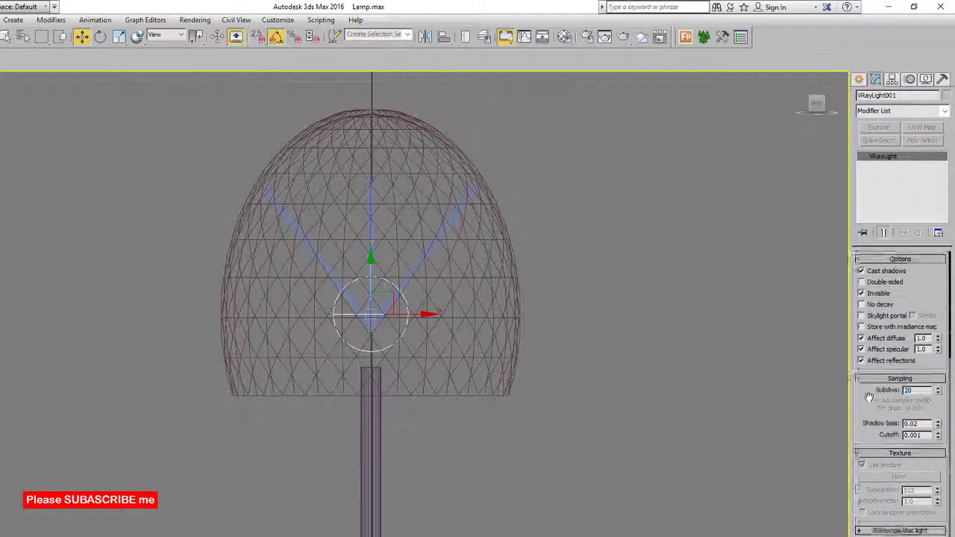
pyautogui.moveTo(862, 315); pyautogui.dragTo(877, 522)
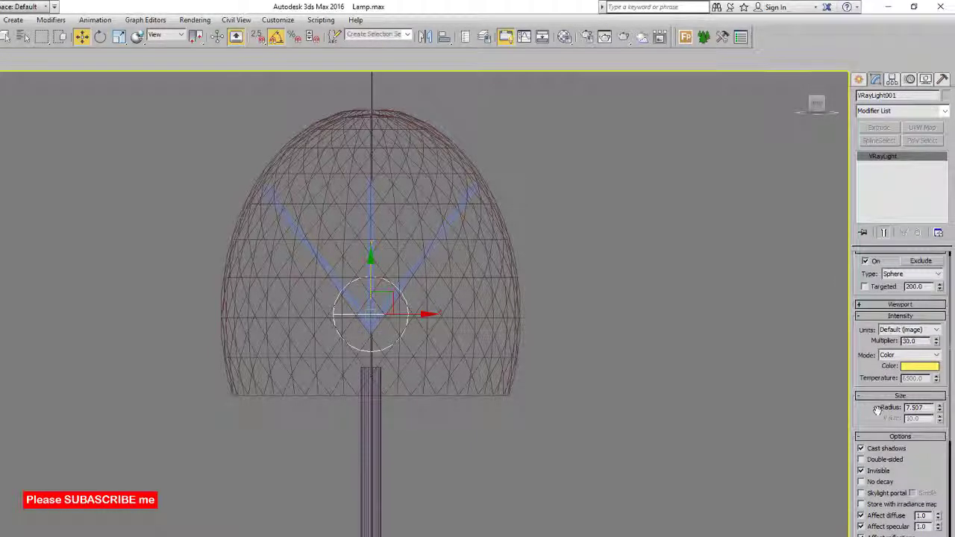
pyautogui.moveTo(877, 410); pyautogui.dragTo(884, 511)
pyautogui.click(858, 79)
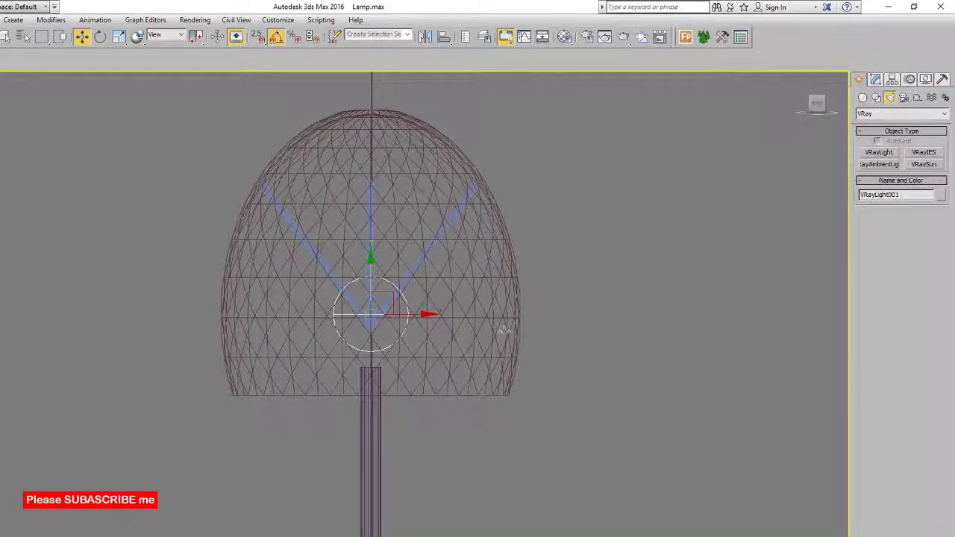
# Maximize the shaded view, frame the whole lamp in it, and deselect the light.
pyautogui.hotkey('alt', 'w')
pyautogui.rightClick(506, 397)
pyautogui.hotkey('alt', 'w')
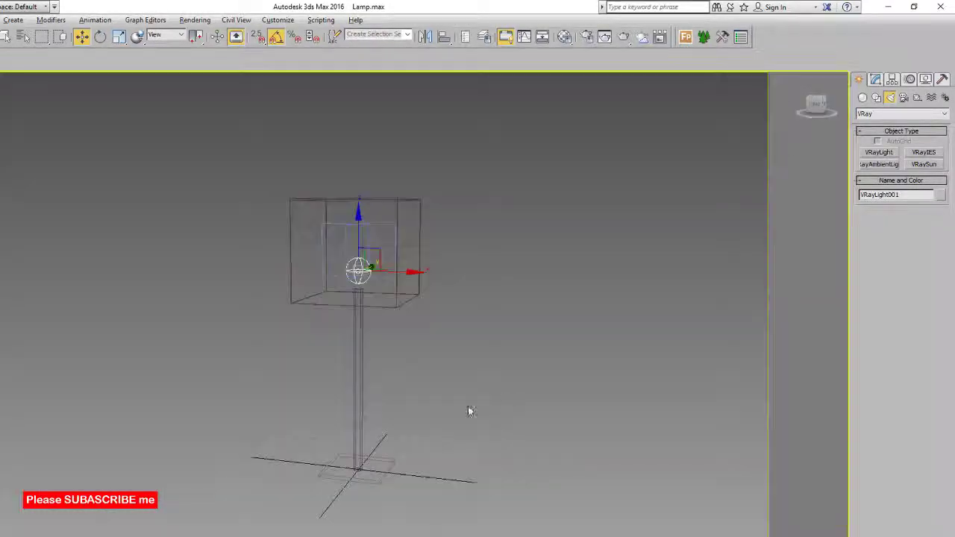
pyautogui.scroll(3, 467, 408)
pyautogui.moveTo(441, 421); pyautogui.dragTo(513, 375, button='middle')
pyautogui.scroll(-3, 474, 419)
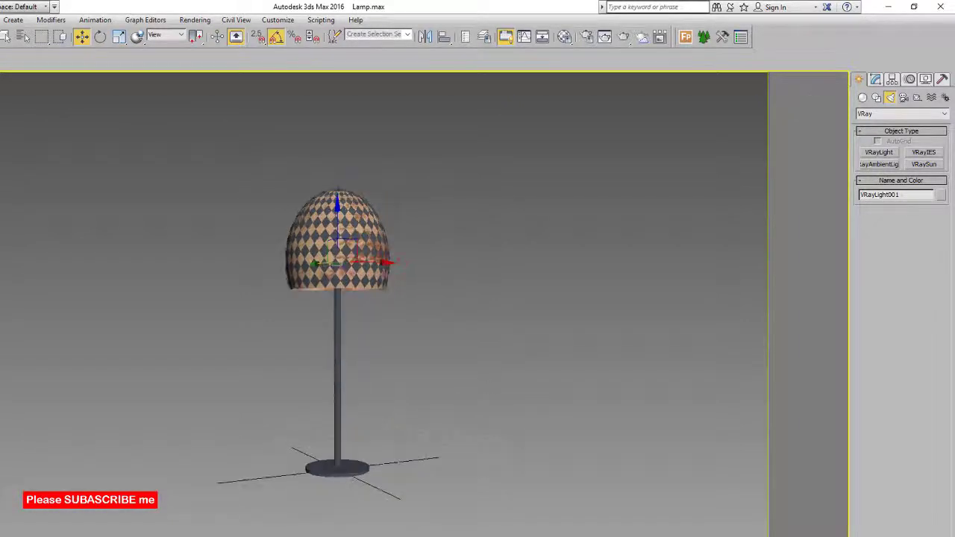
pyautogui.click(523, 367)
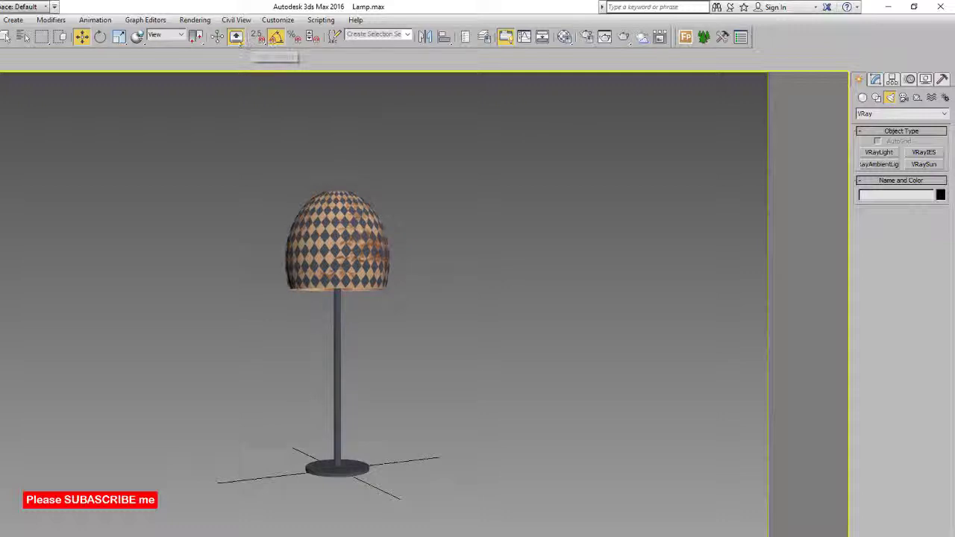
# Open the Render Setup window and place it clear of the lamp.
pyautogui.click(195, 19)
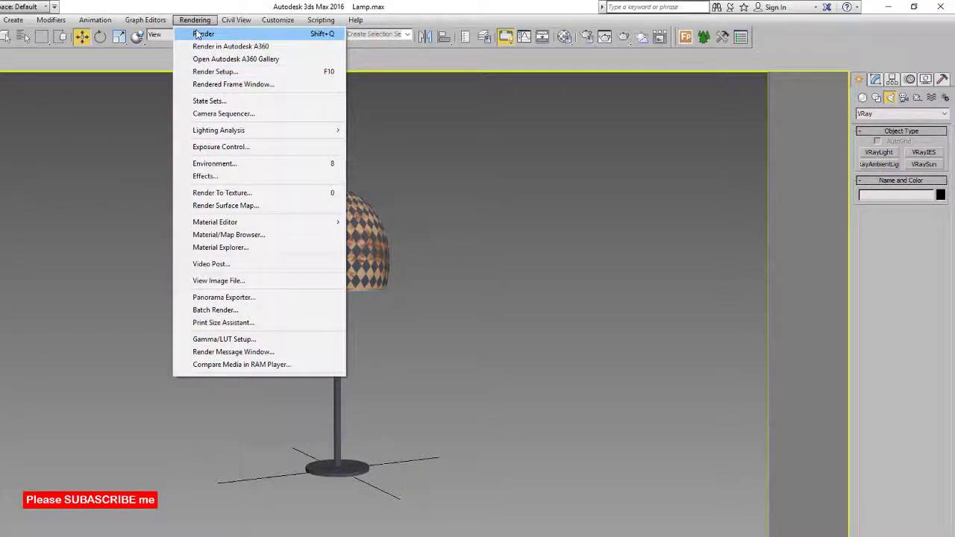
pyautogui.click(229, 72)
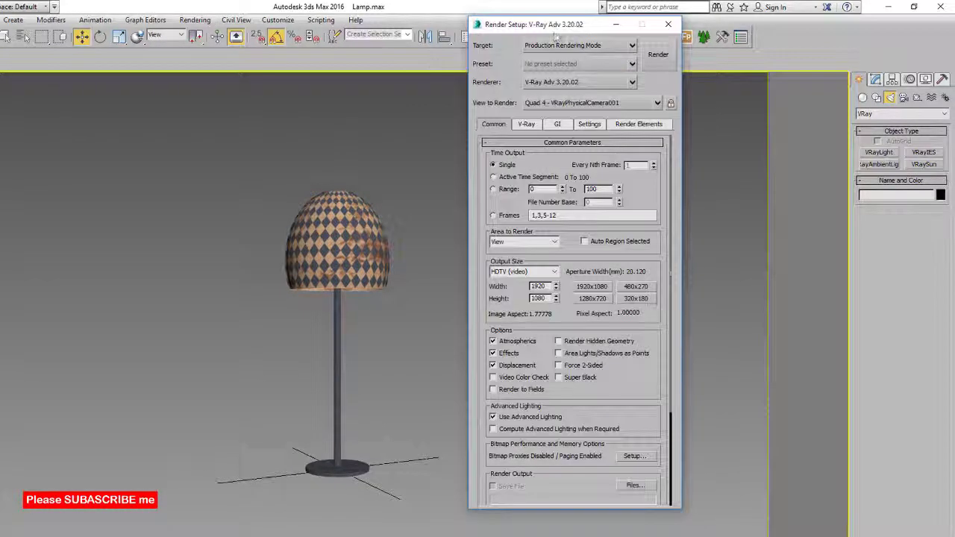
pyautogui.moveTo(554, 29); pyautogui.dragTo(574, 28)
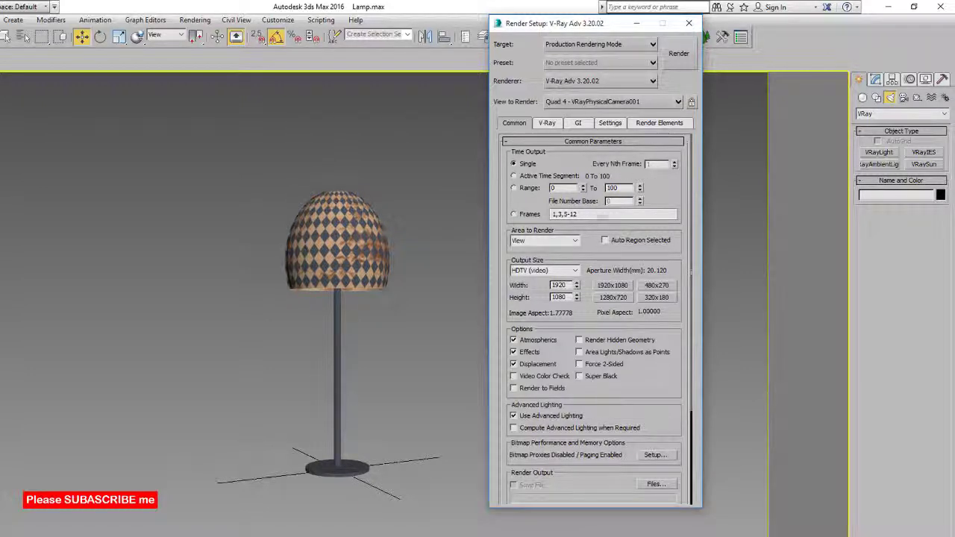
# Review the V-Ray image sampler, Global DMC and environment settings, plus the GI and system settings, and return to the common render parameters.
pyautogui.click(548, 123)
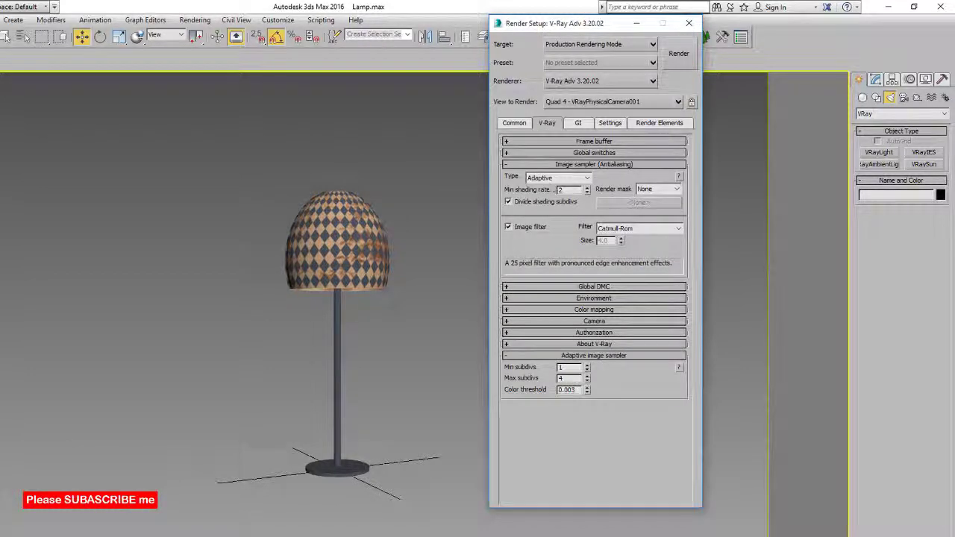
pyautogui.click(582, 181)
pyautogui.click(582, 182)
pyautogui.click(600, 288)
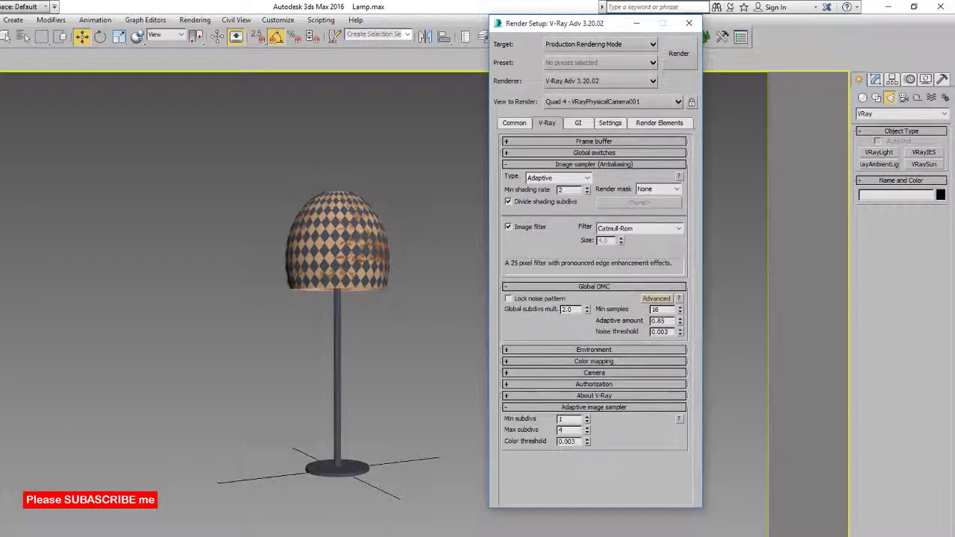
pyautogui.click(593, 350)
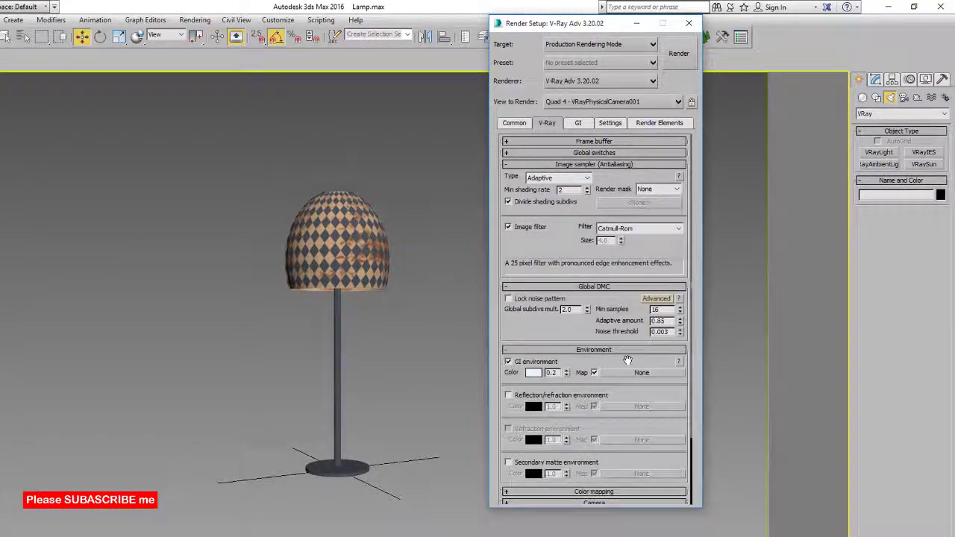
pyautogui.click(577, 122)
pyautogui.click(609, 122)
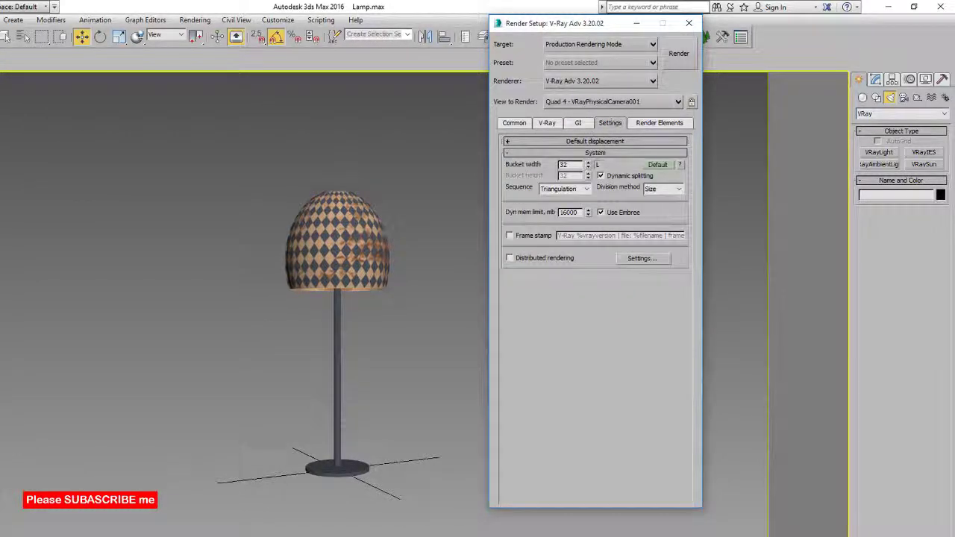
pyautogui.click(514, 122)
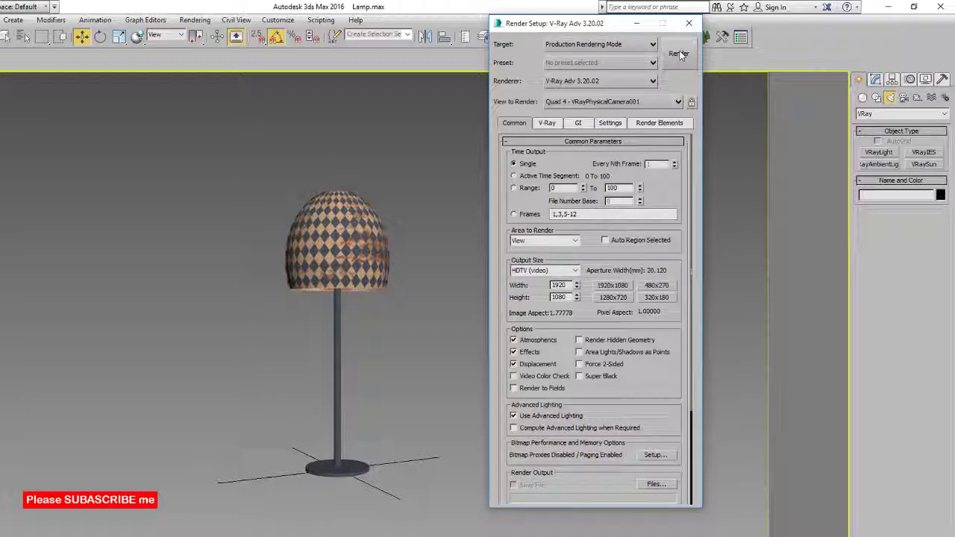
# Render the lamp through VRayPhysicalCamera001, examine the result enlarged in the V-Ray frame buffer, and close it.
pyautogui.click(678, 54)
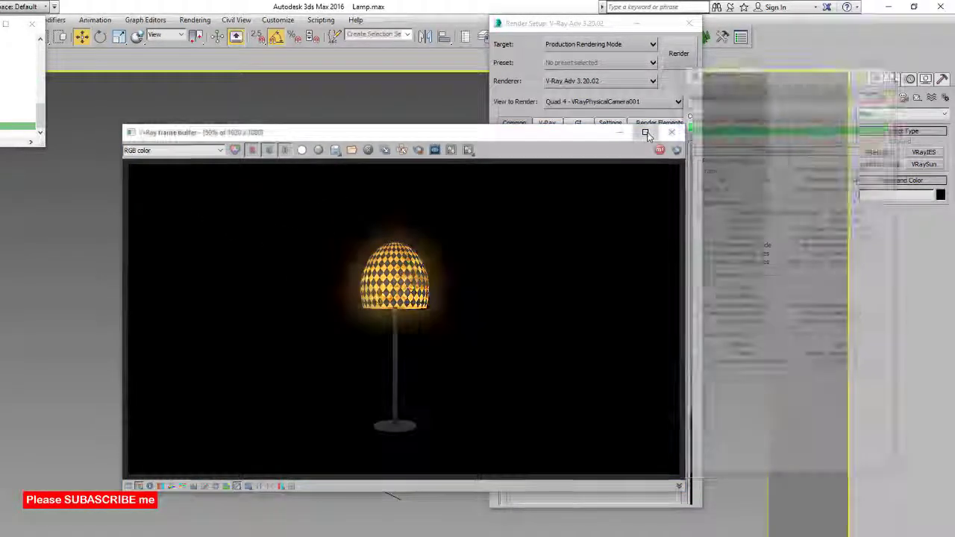
pyautogui.click(644, 131)
pyautogui.scroll(2, 400, 268)
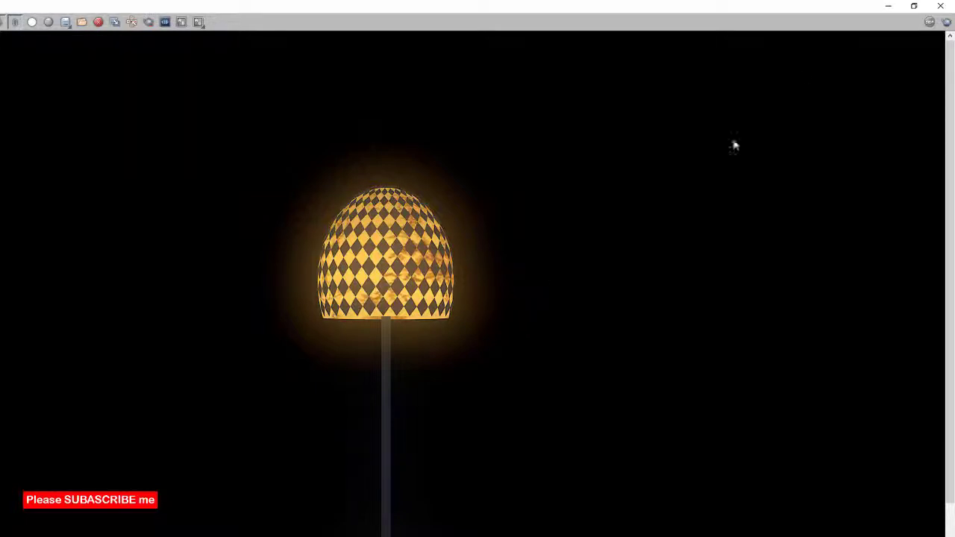
pyautogui.click(940, 6)
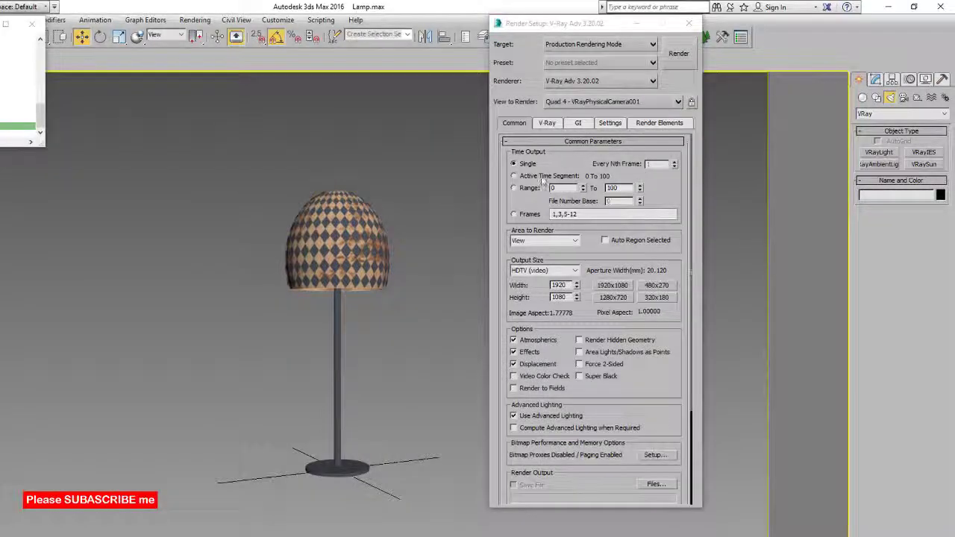
# Select the sphere light inside the shade in the Front view and set its radius to 7.
pyautogui.hotkey('alt', 'w')
pyautogui.hotkey('alt', 'w')
pyautogui.scroll(8, 443, 228)
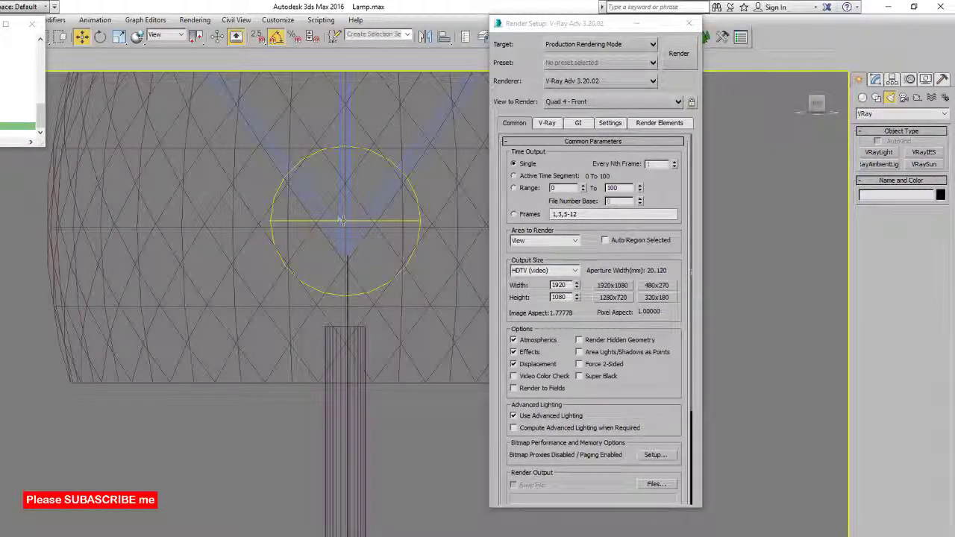
pyautogui.click(343, 221)
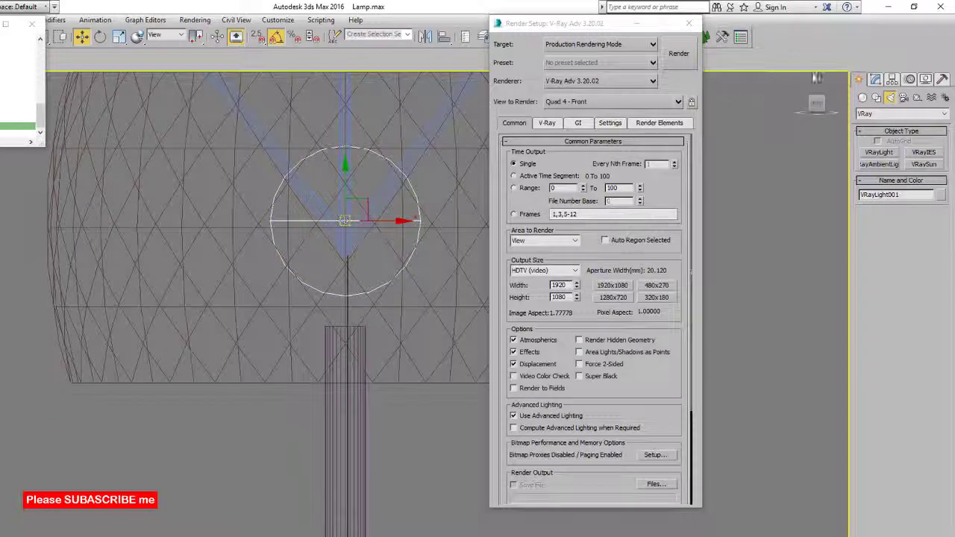
pyautogui.click(876, 80)
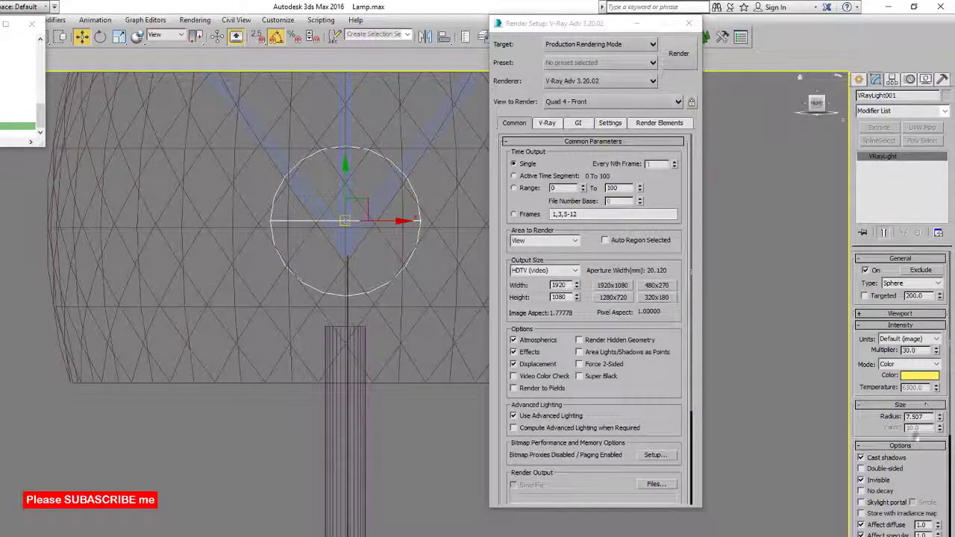
pyautogui.moveTo(928, 418); pyautogui.dragTo(845, 418)
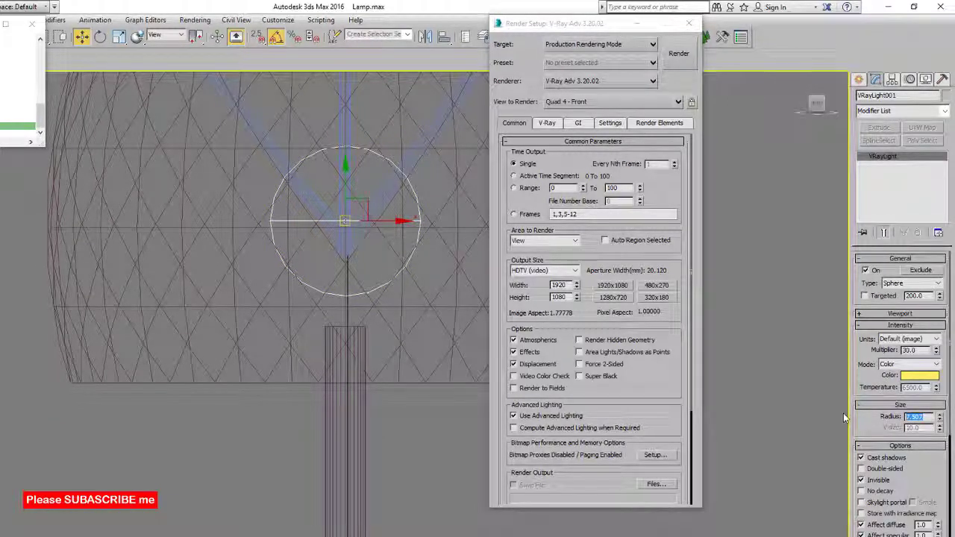
pyautogui.write('7')
pyautogui.press('Return')
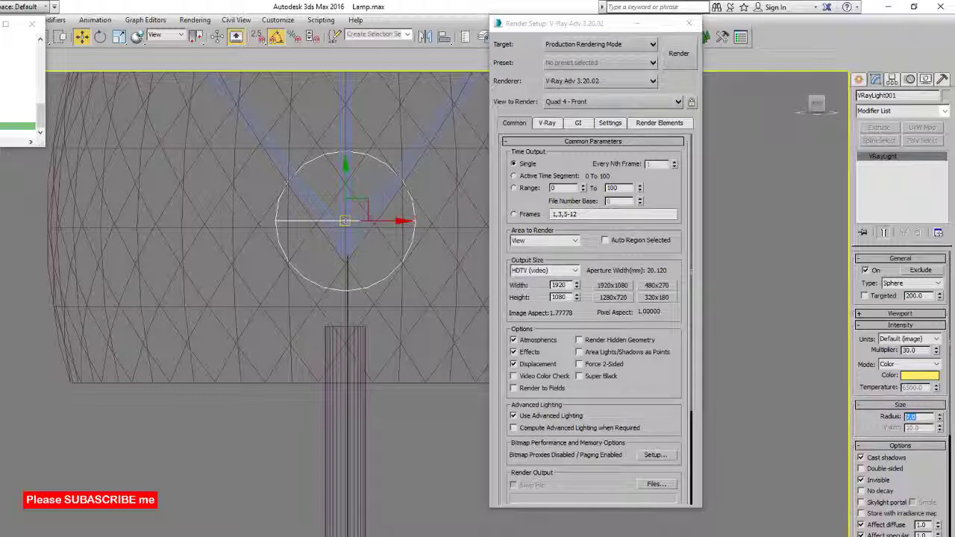
# Close the Render Setup window, maximize the VRayPhysicalCamera001 view, and deselect the sphere light.
pyautogui.click(689, 23)
pyautogui.hotkey('alt', 'w')
pyautogui.middleClick(495, 387)
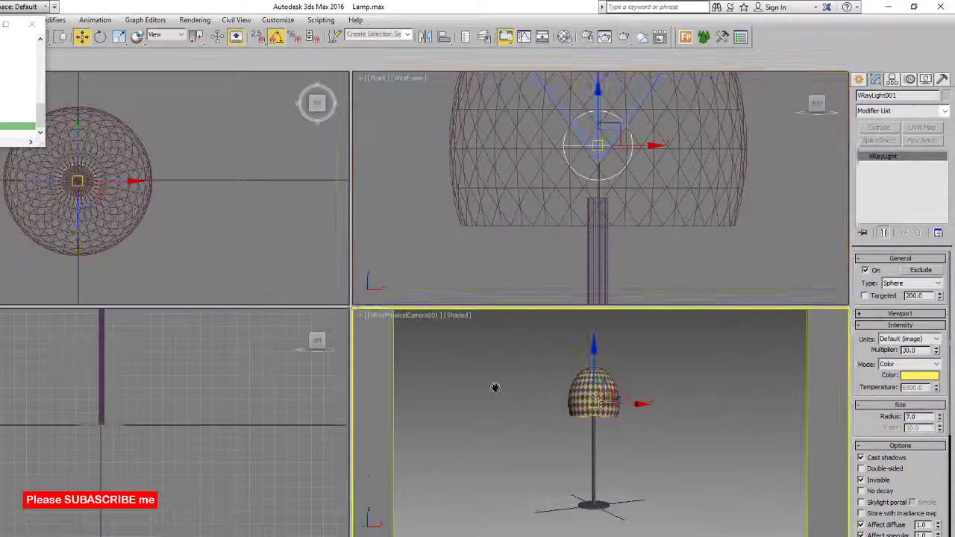
pyautogui.hotkey('alt', 'w')
pyautogui.click(858, 79)
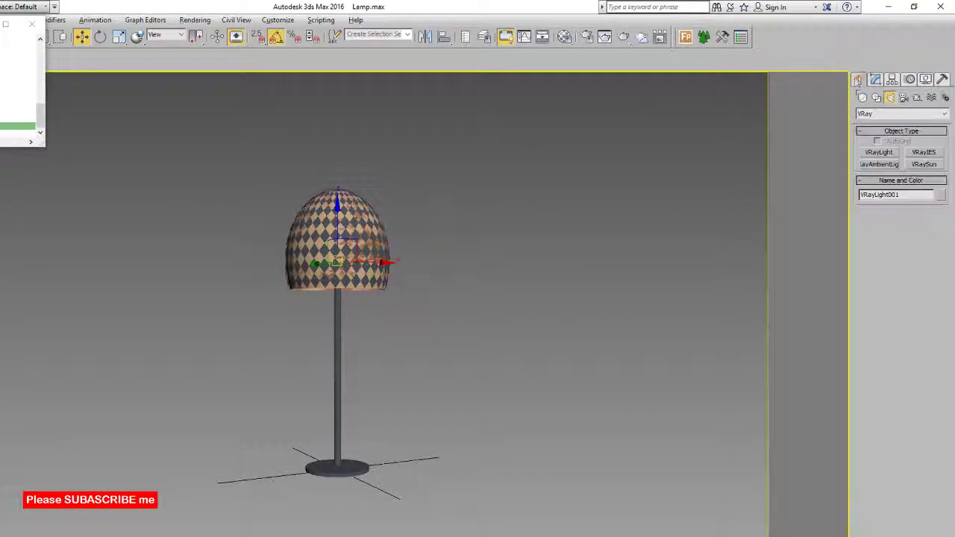
pyautogui.click(522, 262)
# Reopen Render Setup, render the VRayPhysicalCamera001 view at 1920 x 1080, and maximize the V-Ray frame buffer.
pyautogui.click(194, 20)
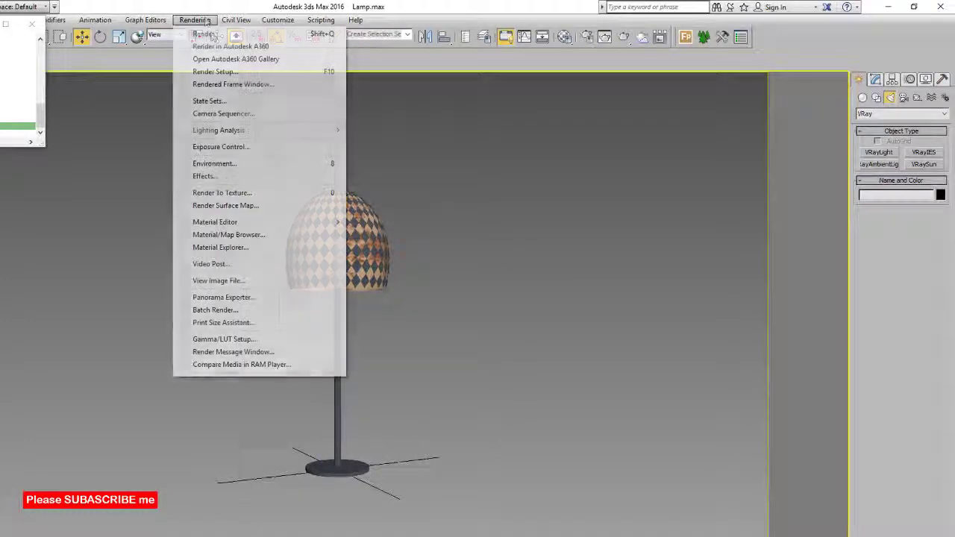
pyautogui.click(218, 72)
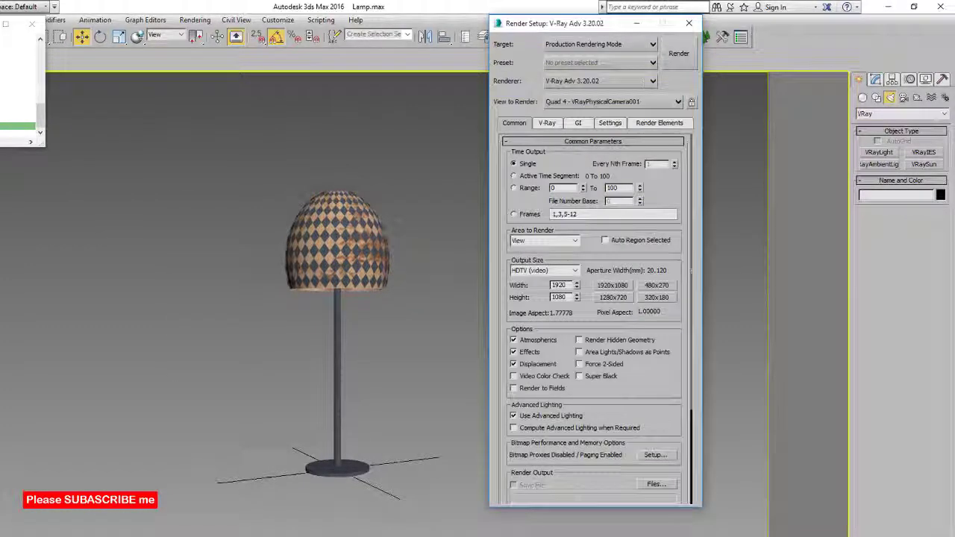
pyautogui.click(678, 55)
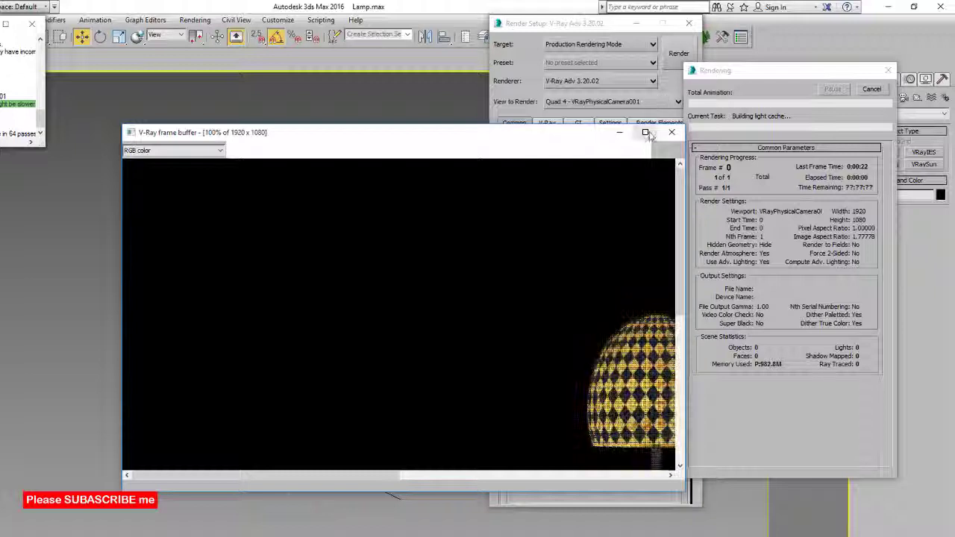
pyautogui.click(645, 132)
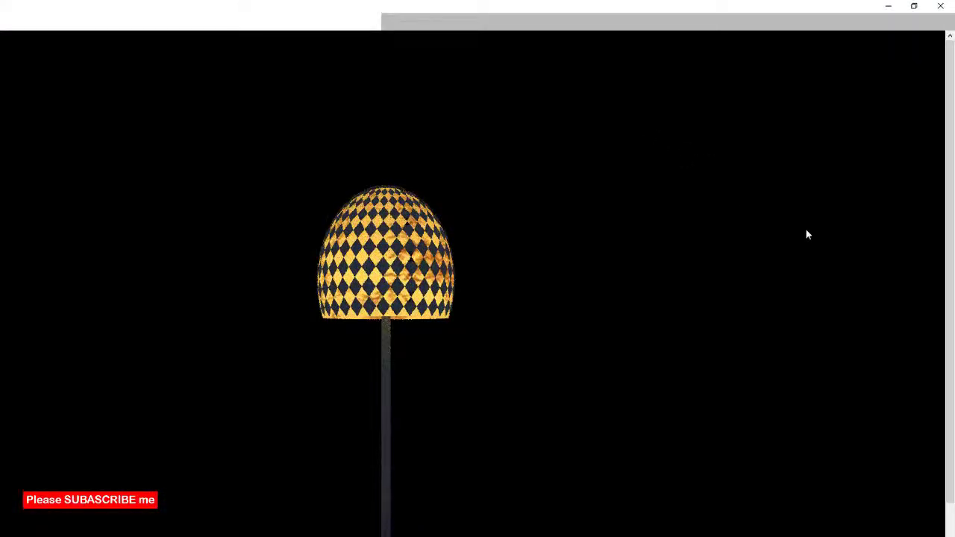